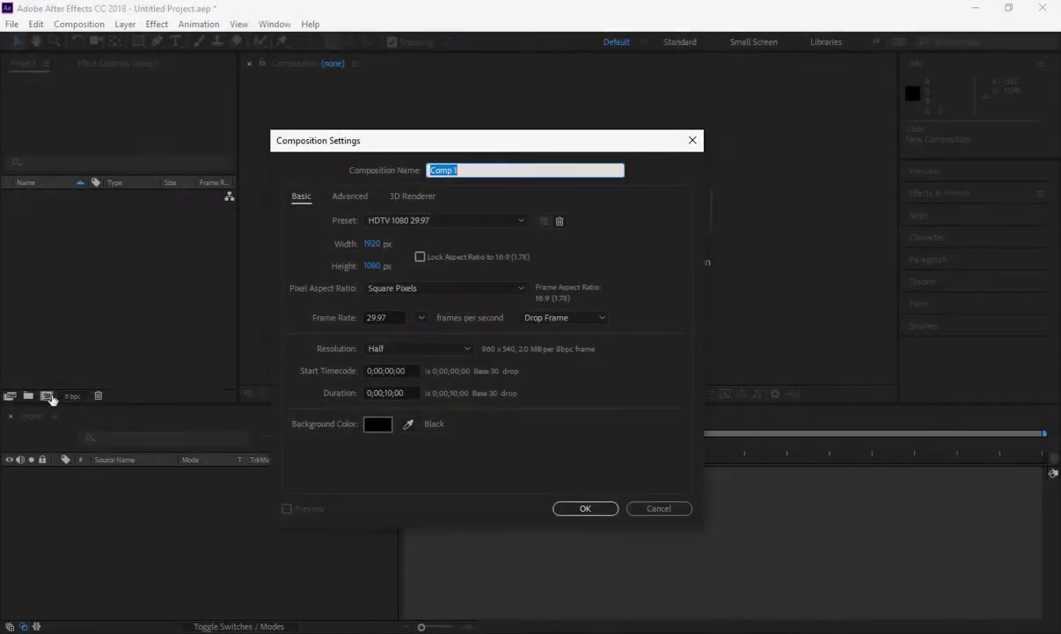
Step: Create the comp 'Hextile Audio Spectrum' at 1920×1080 and 29.97 fps
key(BackSpace)
text(Tex)
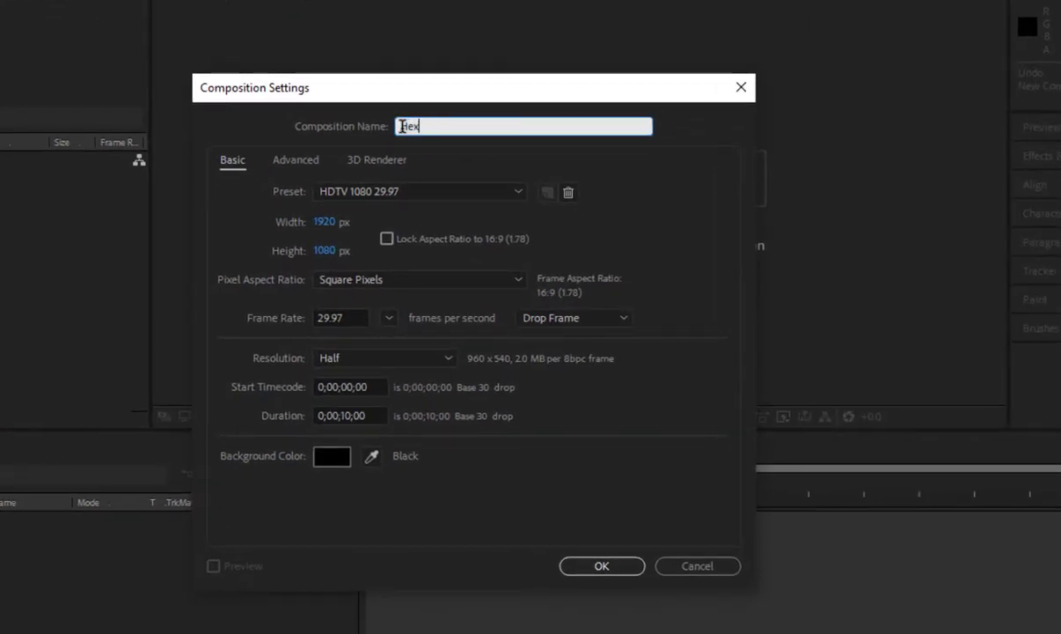
text(tile Audio Spectru)
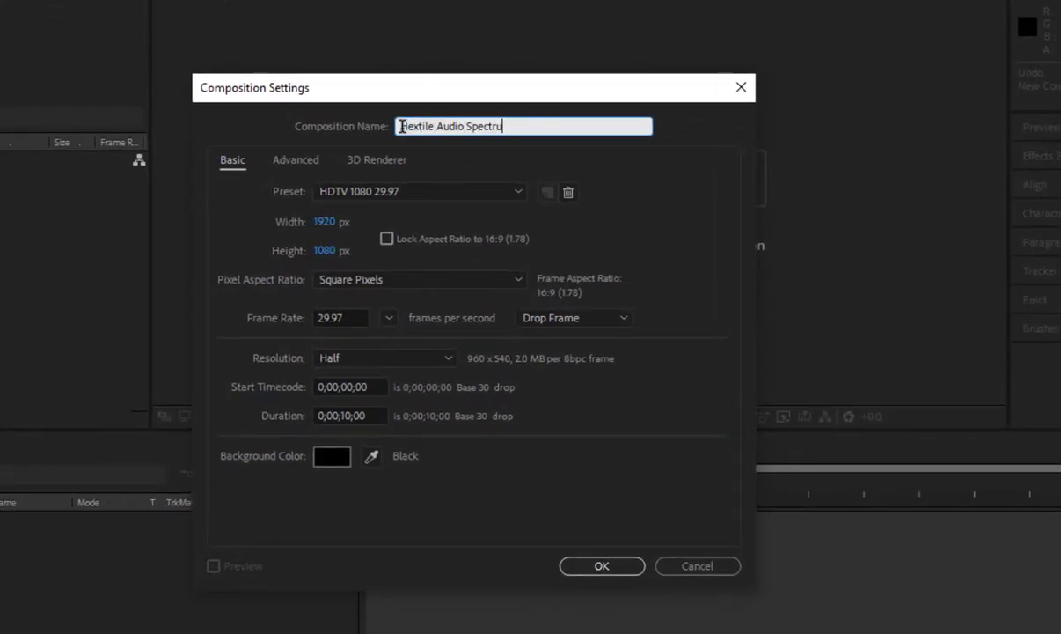
text(m)
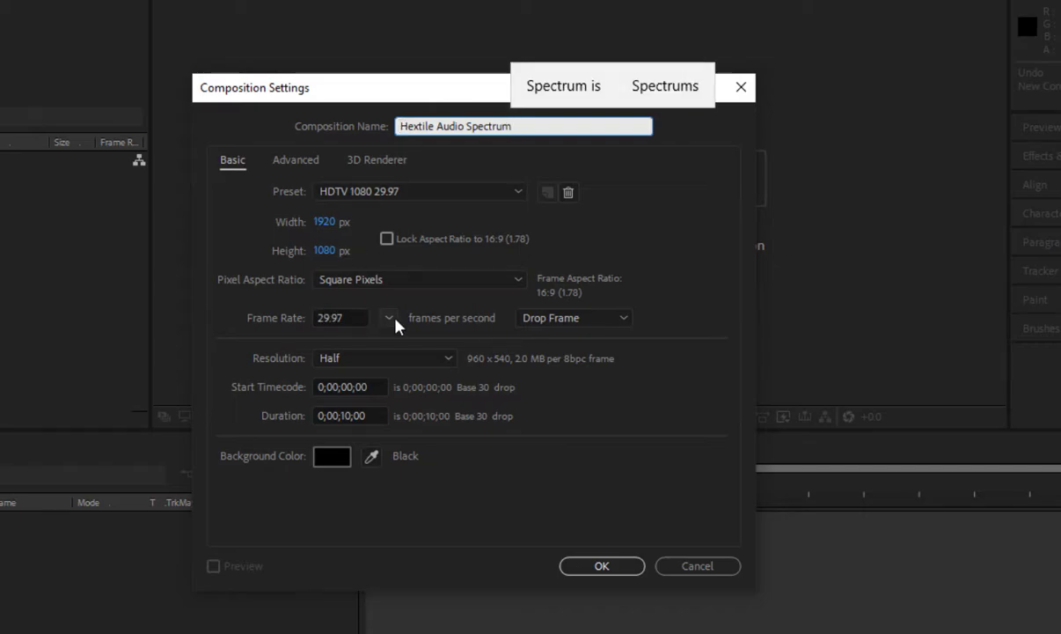
click(388, 318)
click(421, 465)
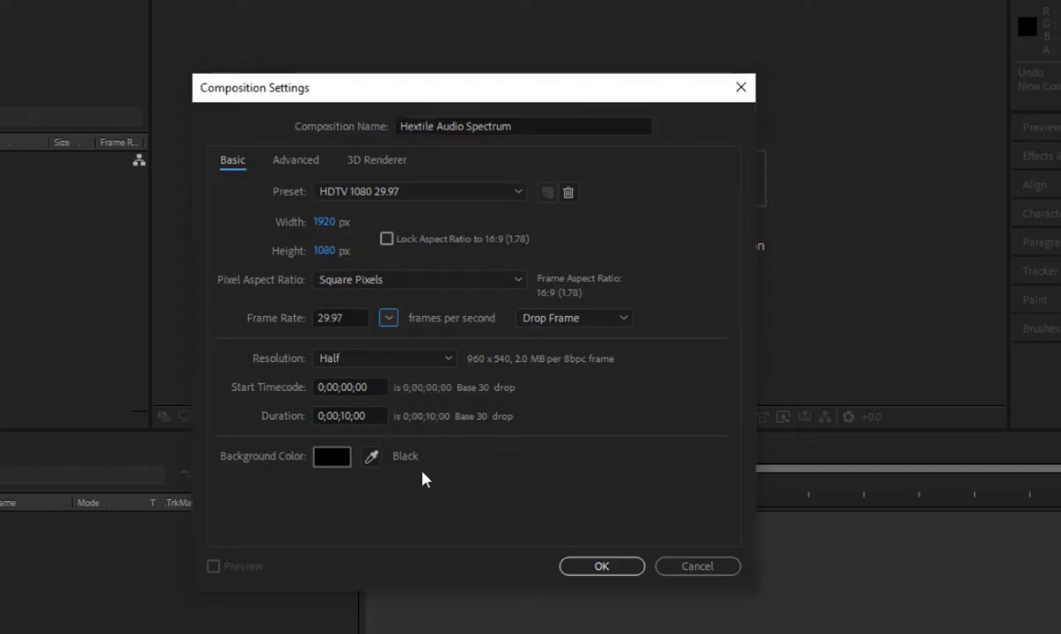
click(580, 570)
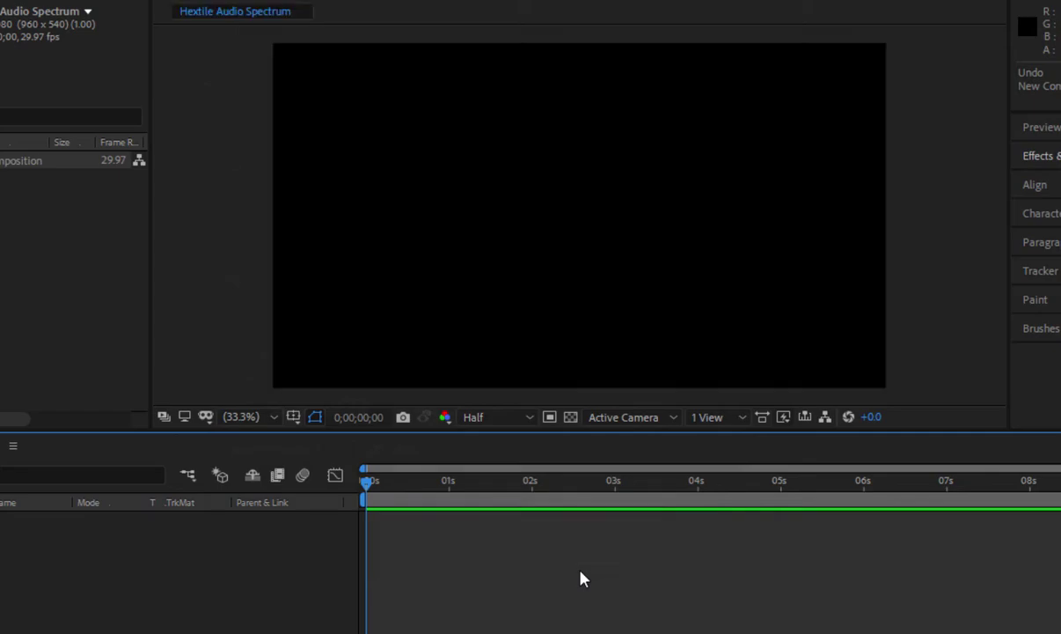
Step: Add a comp-sized 1920×1080 black solid named Spectrum to the timeline
right_click(580, 578)
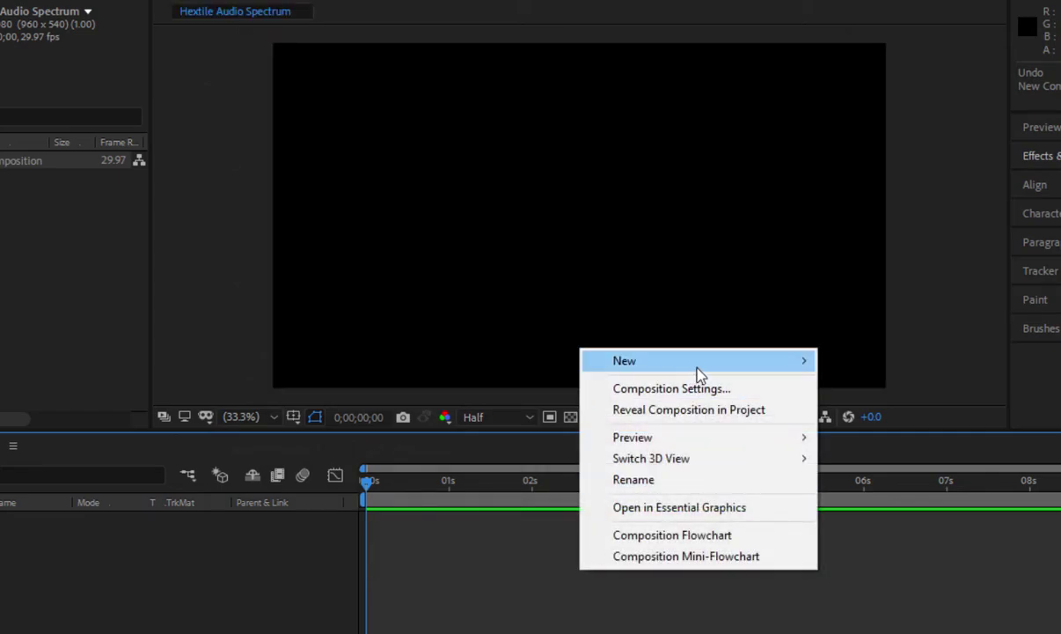
mouse_move(699, 363)
click(899, 409)
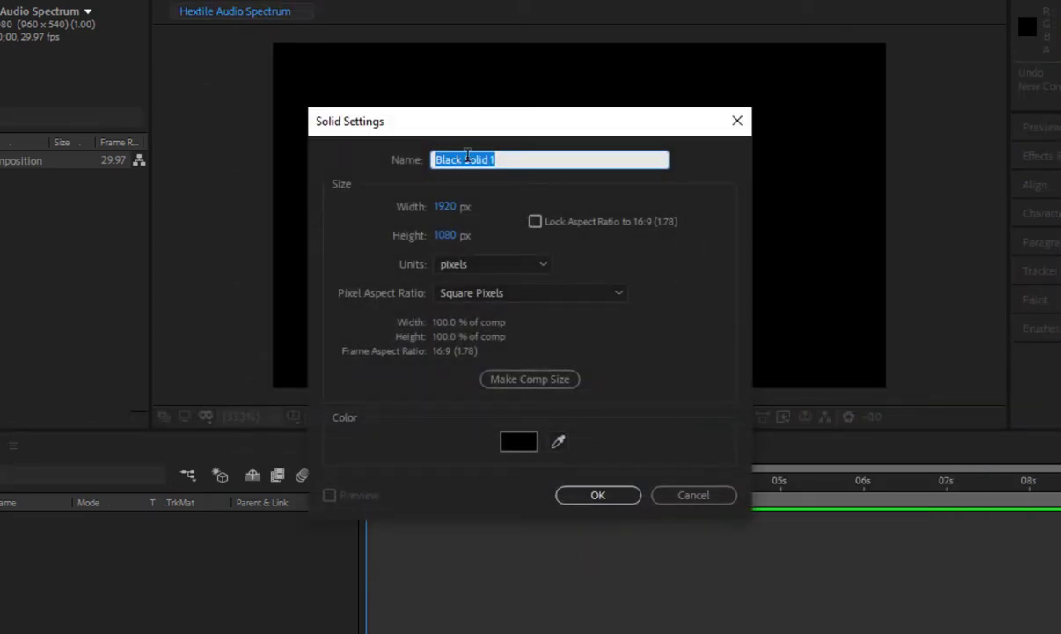
text(Spectrum)
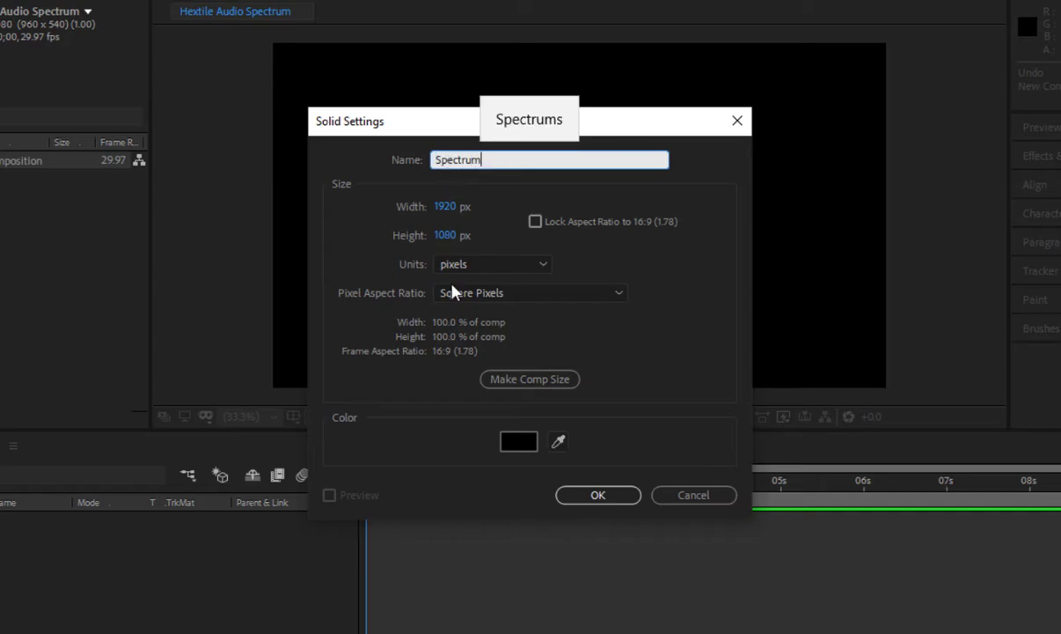
click(504, 380)
click(596, 496)
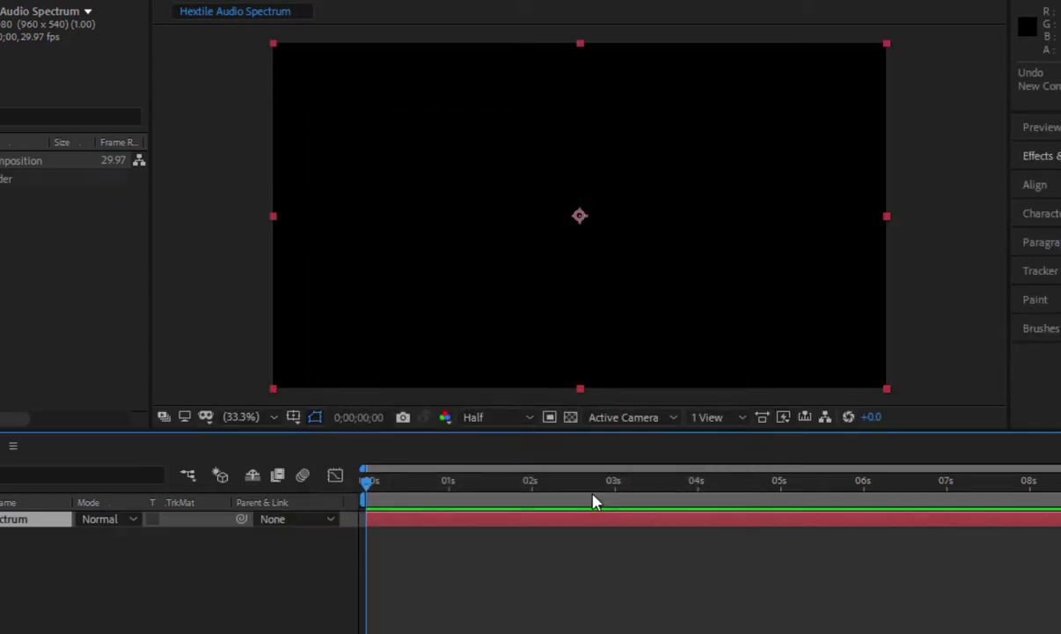
Step: Search 'aud', apply Audio Spectrum to the Spectrum solid, and preview briefly
click(875, 156)
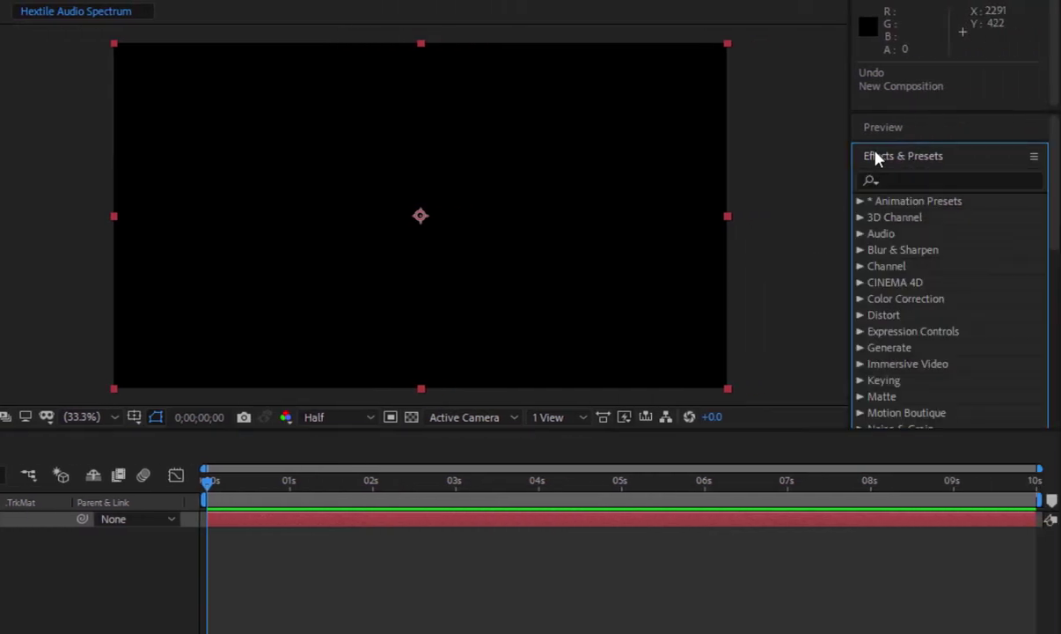
click(884, 180)
text(a)
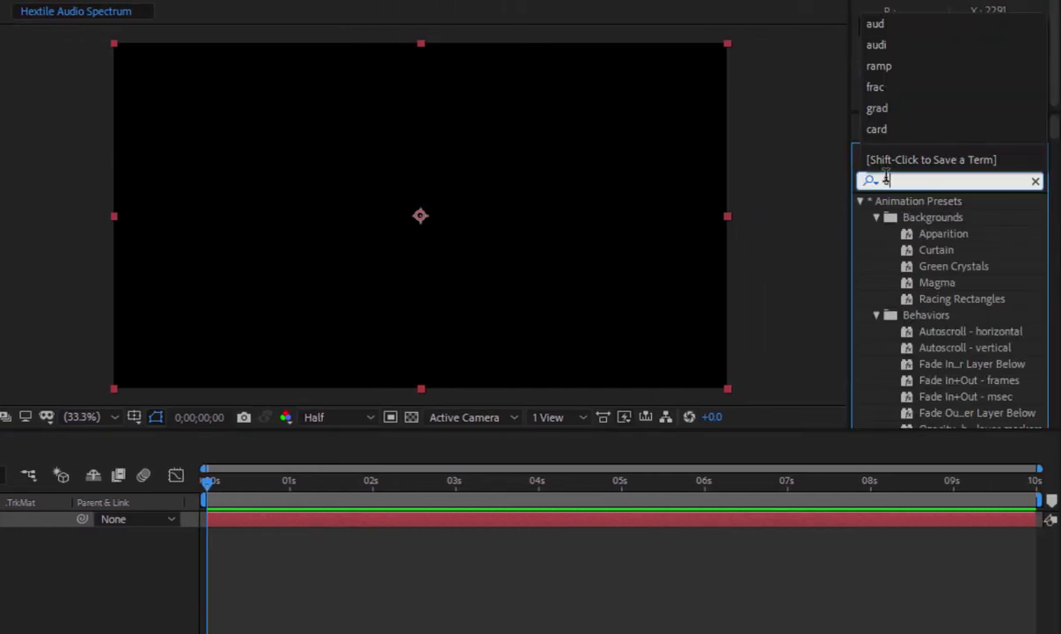
text(ud)
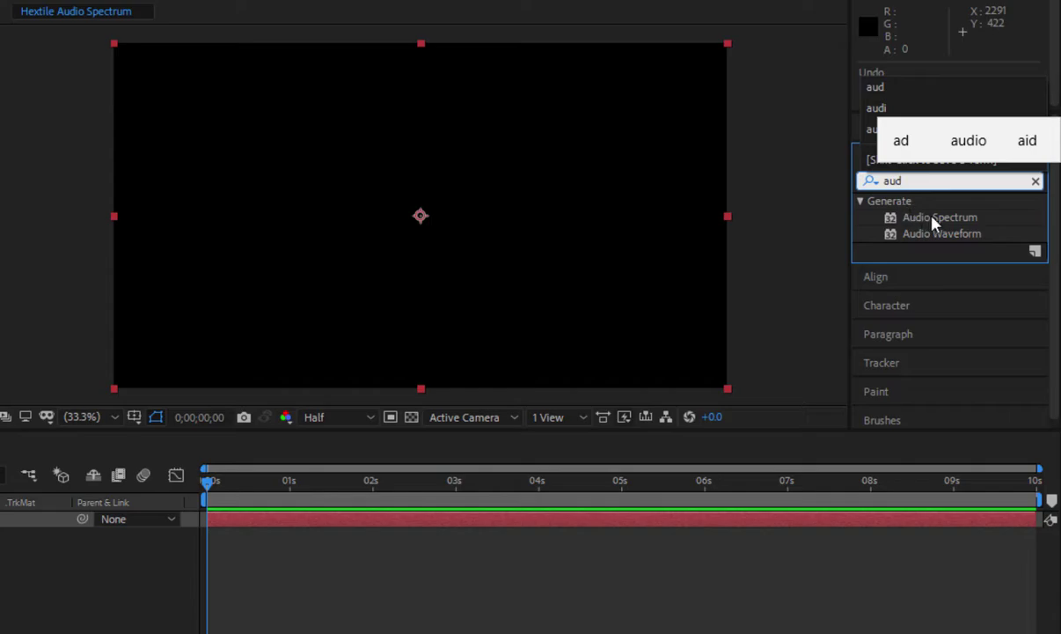
drag(934, 220, 467, 242)
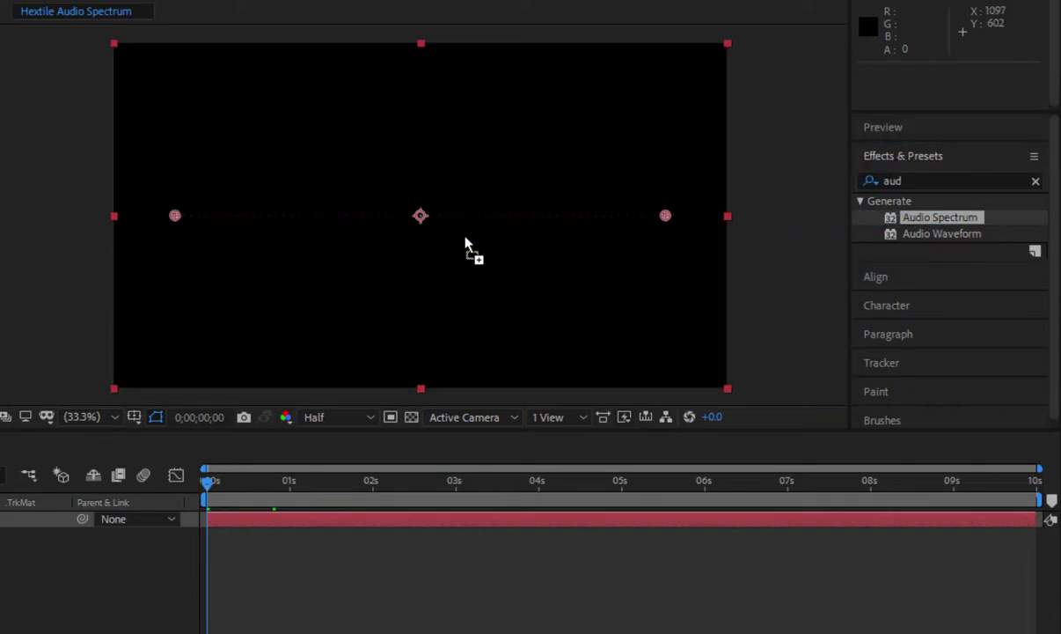
key(space)
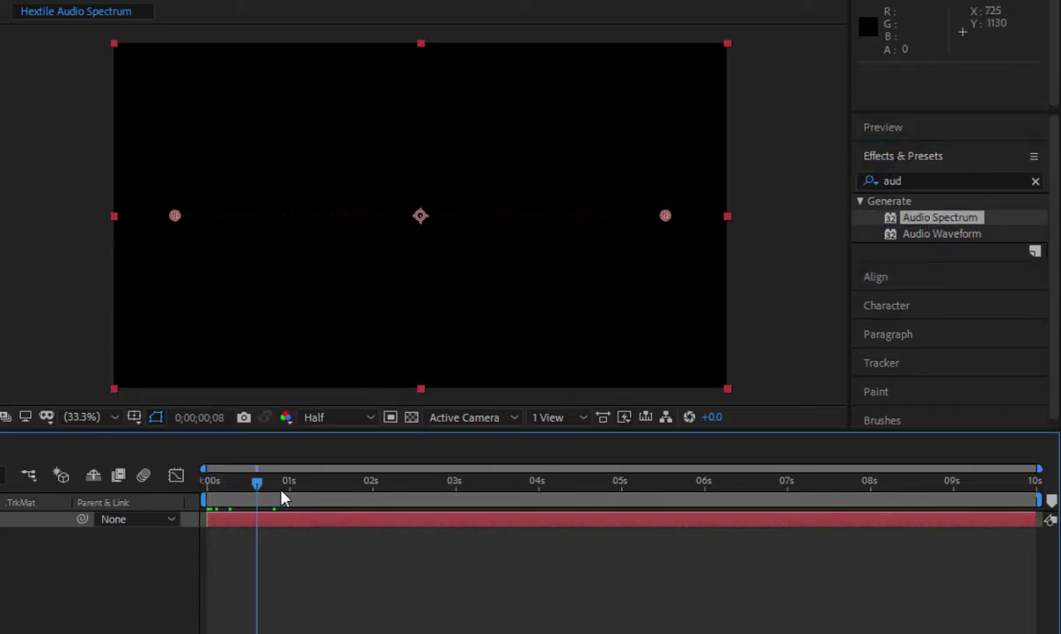
key(space)
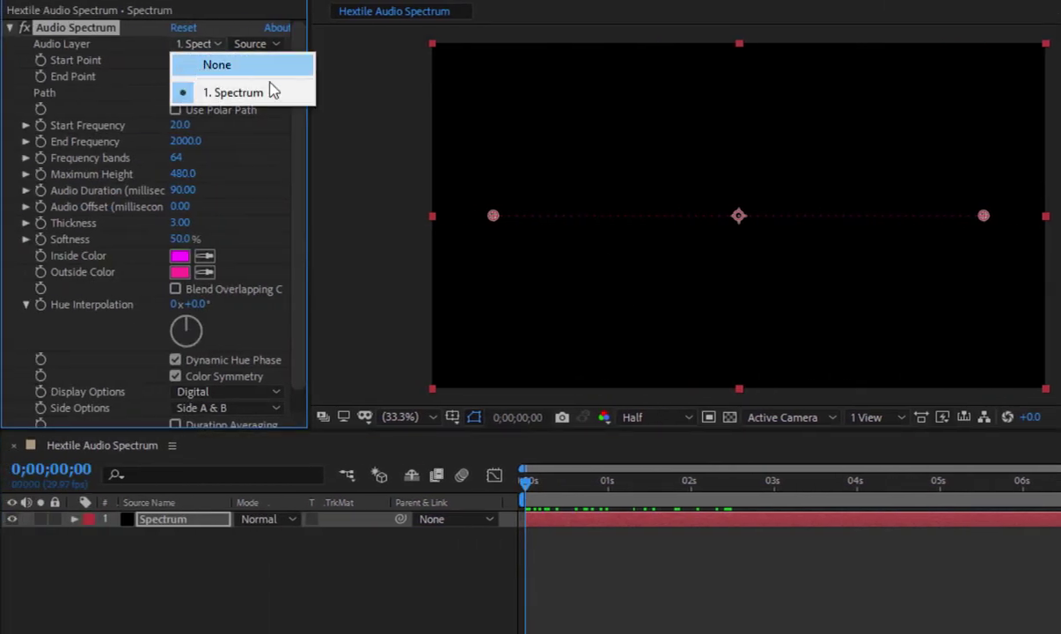
Step: Import the dance mp3 into the comp and place it below the Spectrum layer
click(257, 100)
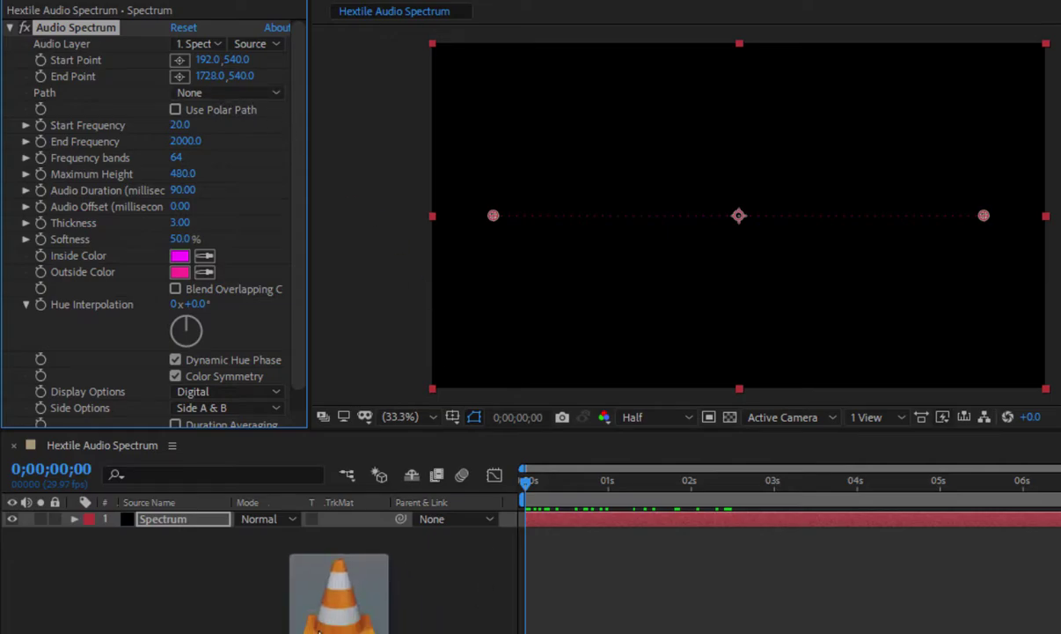
drag(338, 593, 291, 617)
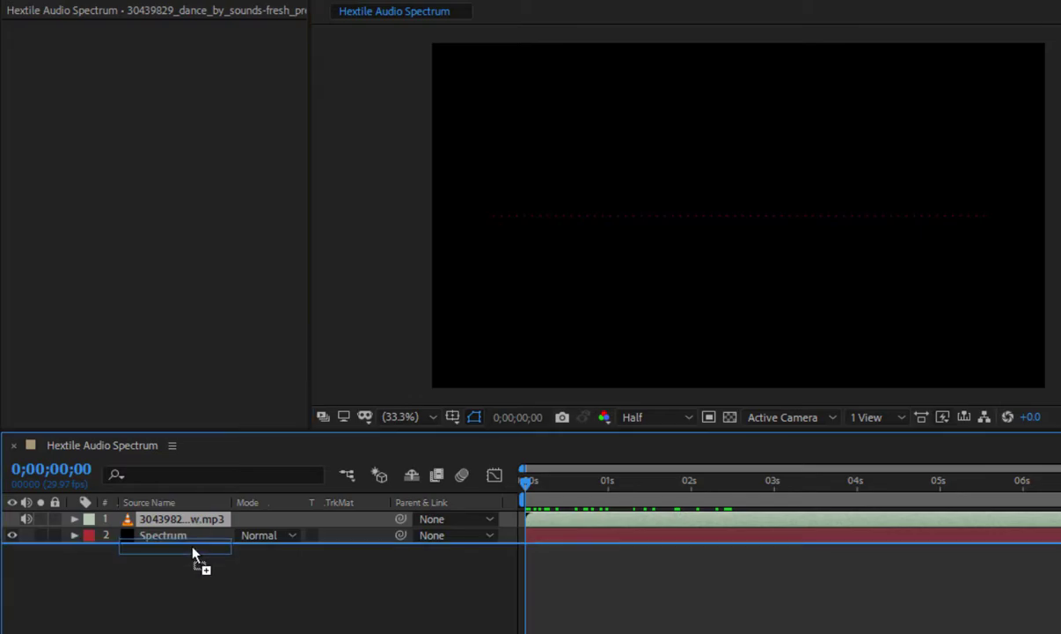
drag(194, 534, 194, 554)
Step: Set the Audio Spectrum's Audio Layer to the mp3 track and preview it
click(185, 521)
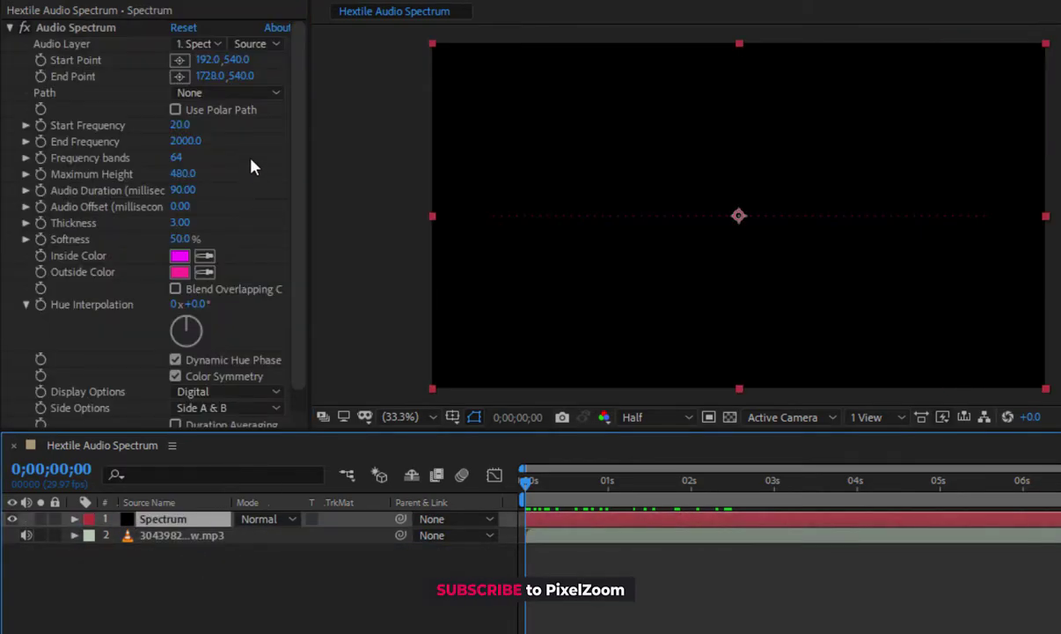
click(197, 43)
click(236, 114)
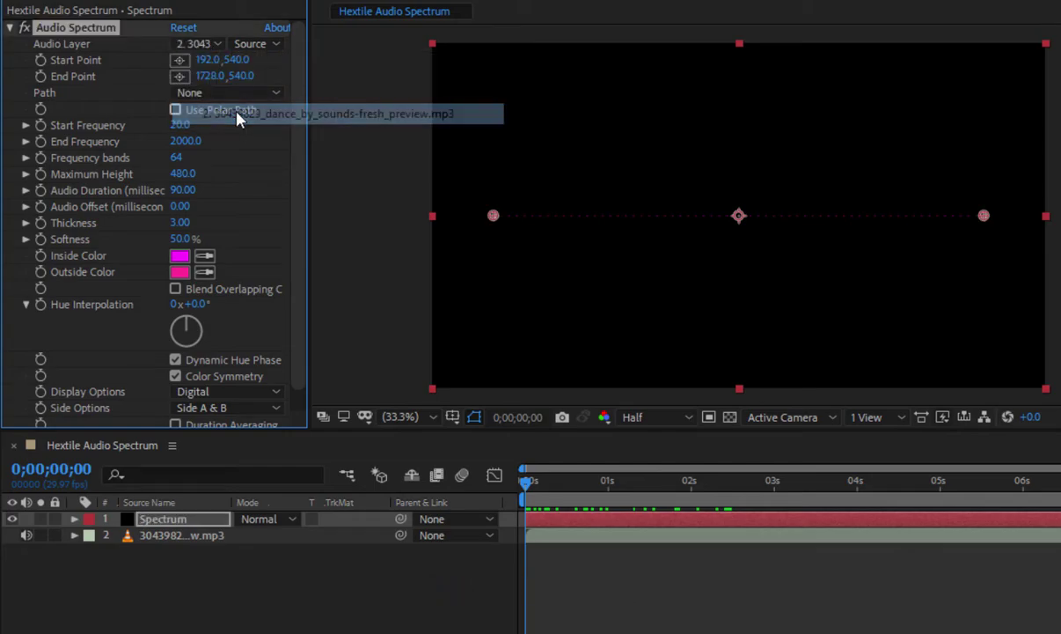
key(space)
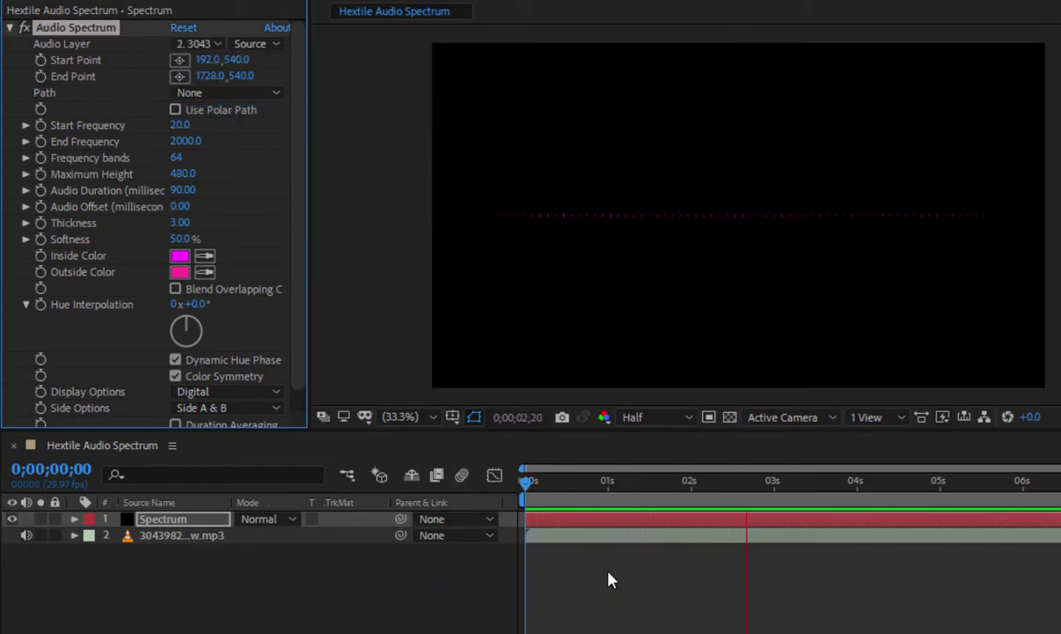
key(space)
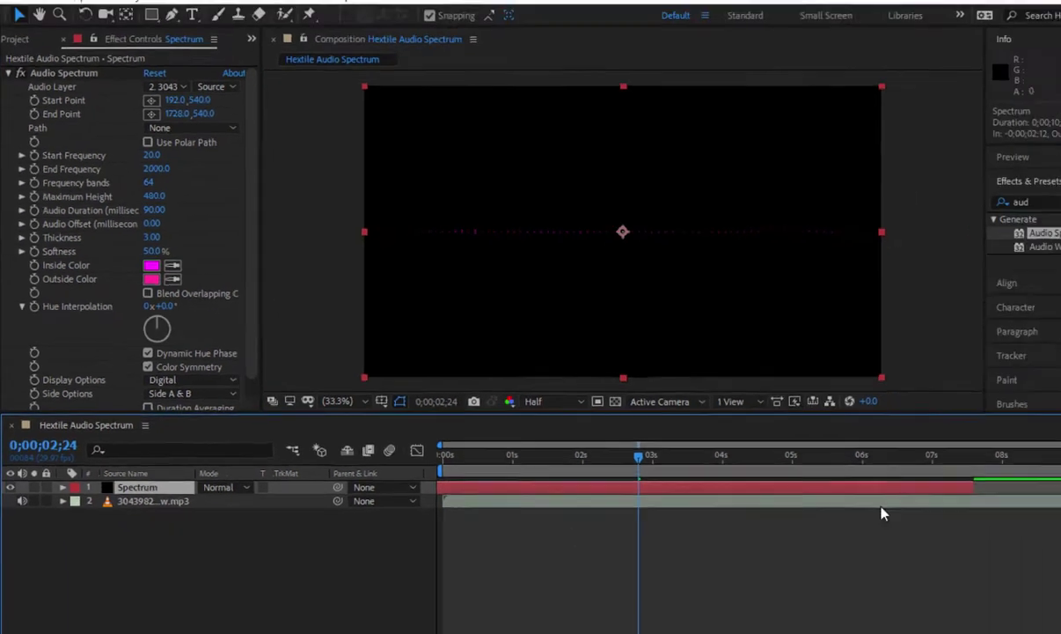
Step: Retime the Spectrum layer to span the full 10 seconds, then RAM-preview from the start
mouse_move(1044, 473)
mouse_down()
mouse_move(883, 476)
mouse_move(1052, 473)
mouse_up()
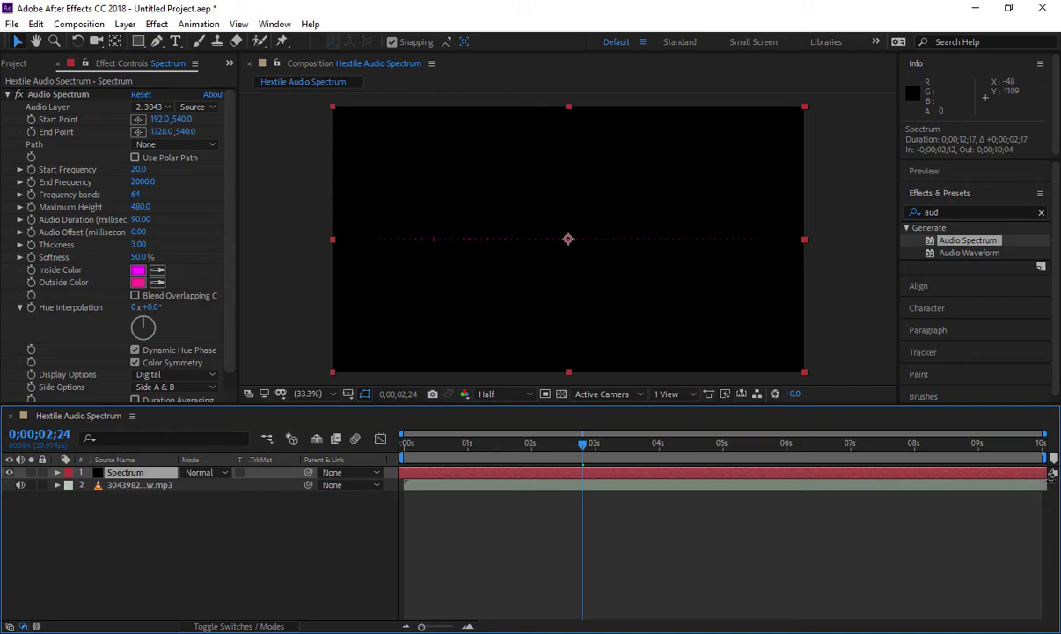
key(Home)
key(space)
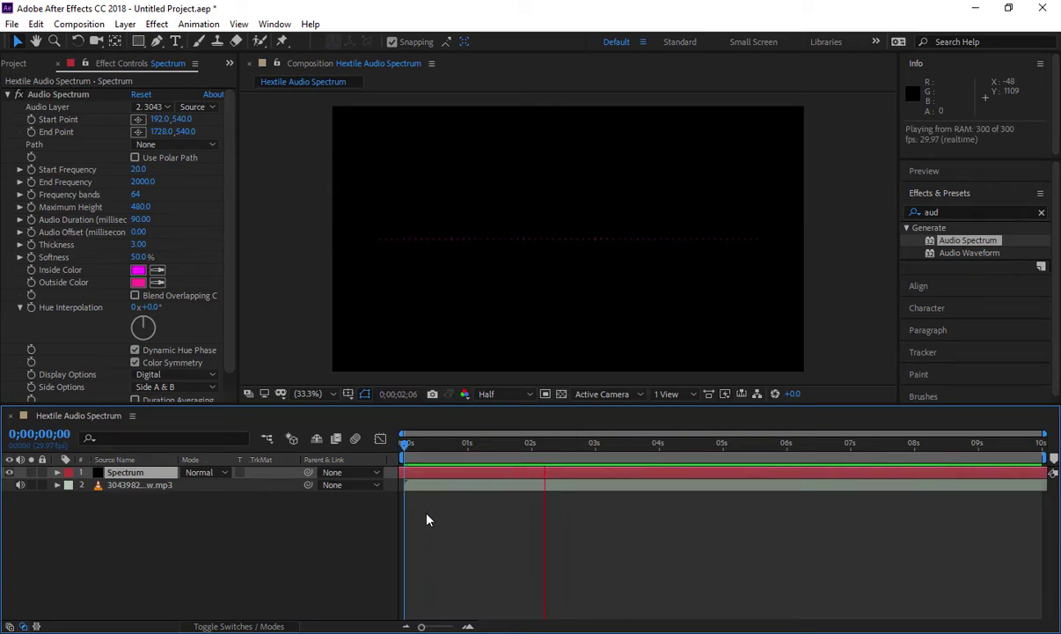
key(space)
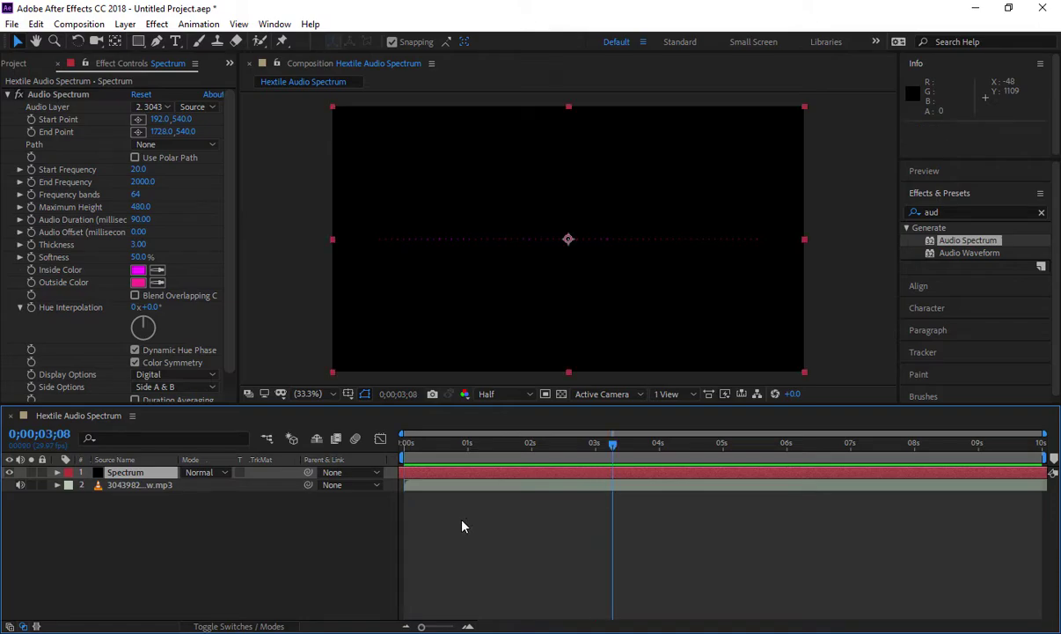
Step: Draw a two-point horizontal Mask 1 across the centre and use it as the spectrum Path
click(159, 42)
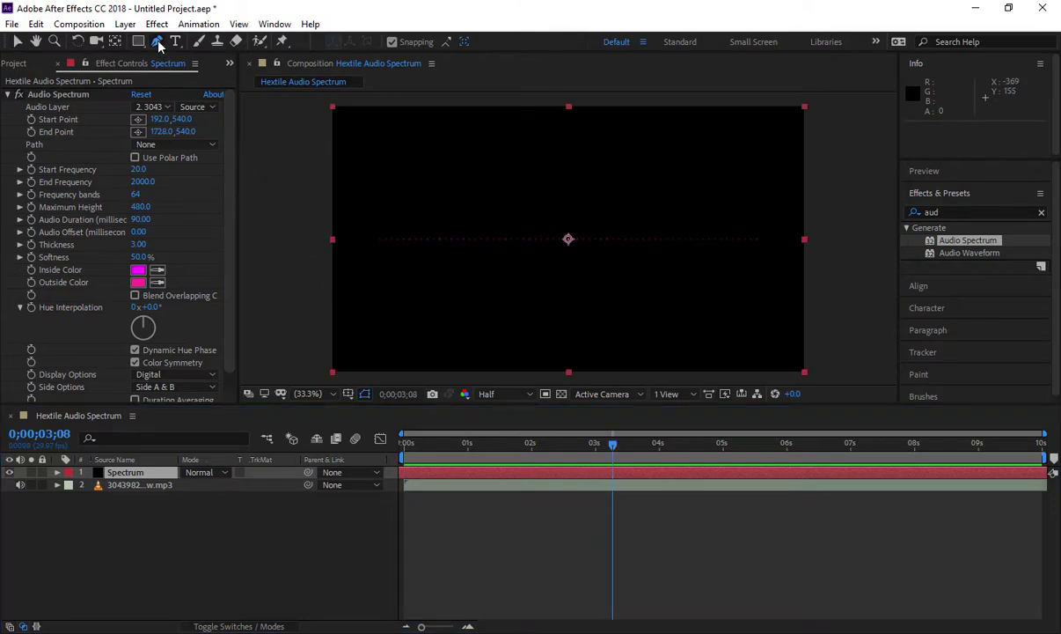
click(496, 241)
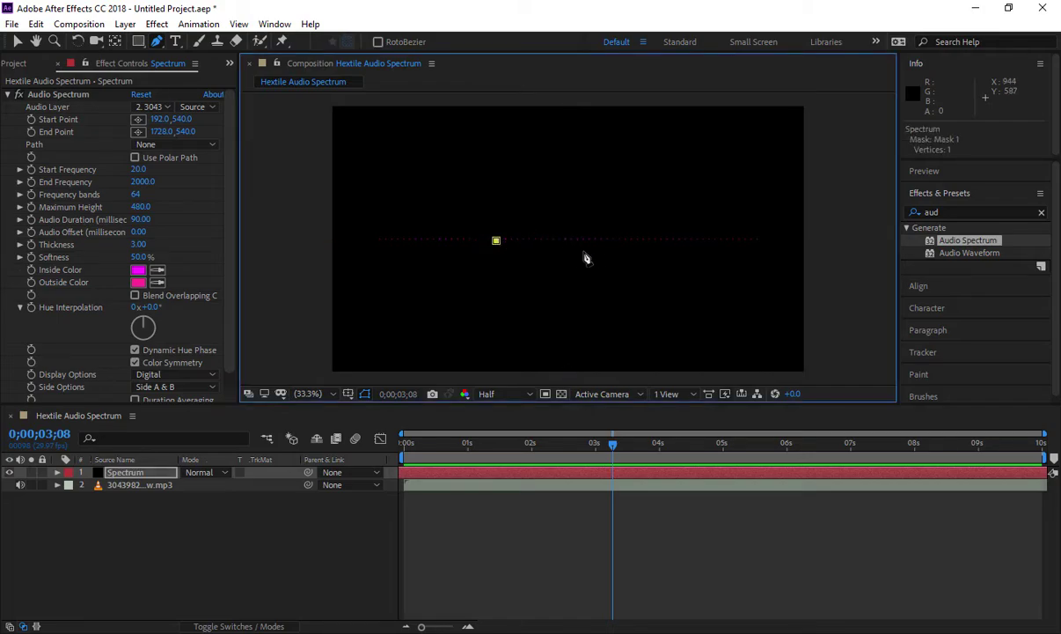
click(638, 240)
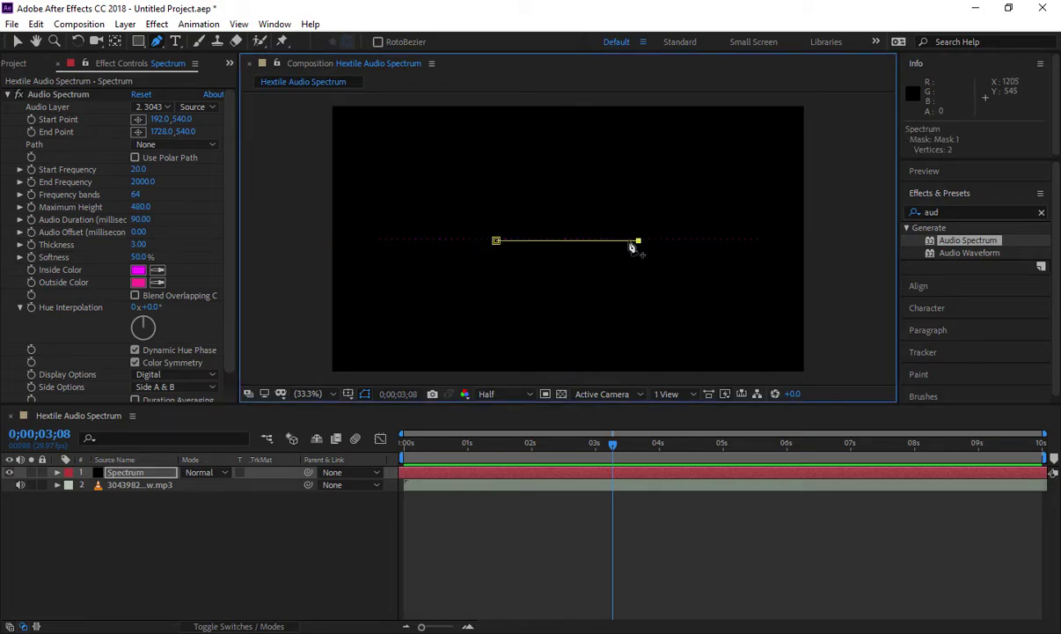
click(173, 146)
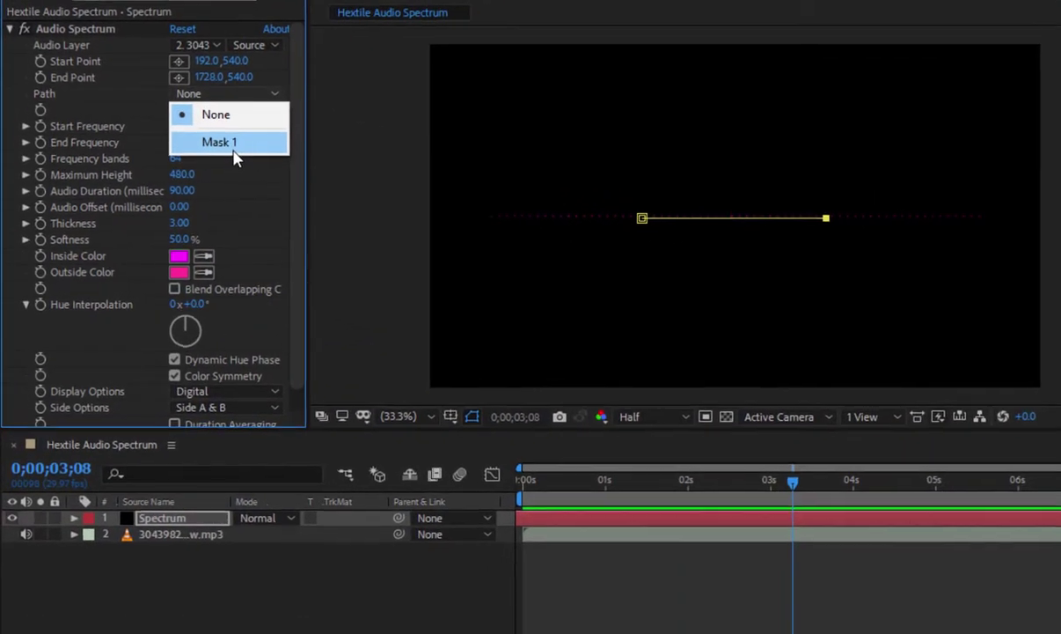
click(179, 183)
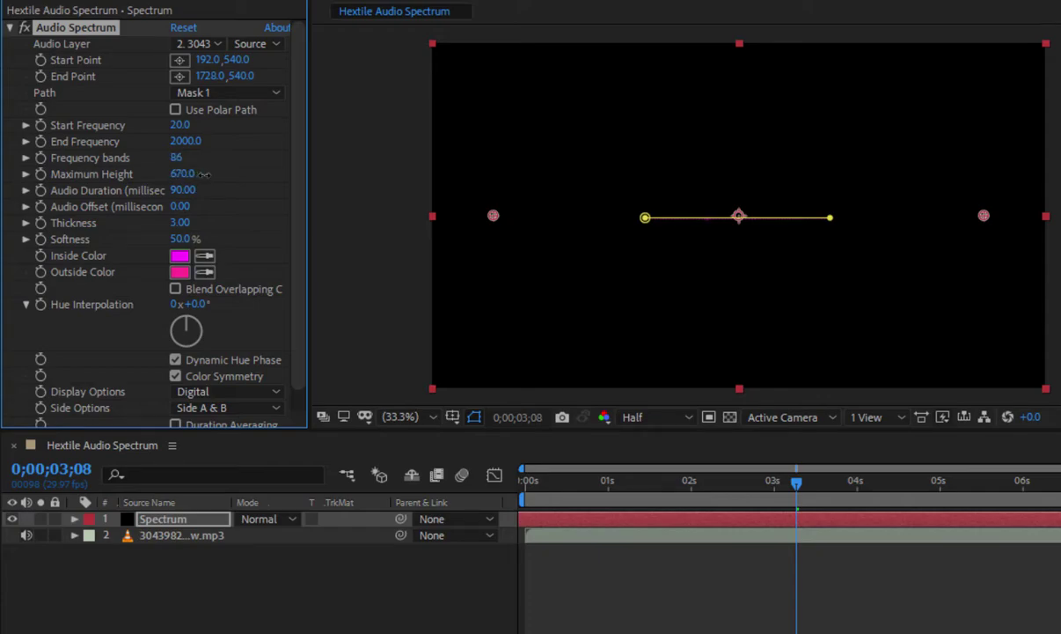
Step: Set Audio Spectrum Maximum Height to 880, Thickness 4.70 and Softness 0%
click(182, 173)
text(750)
key(Return)
drag(179, 224, 189, 226)
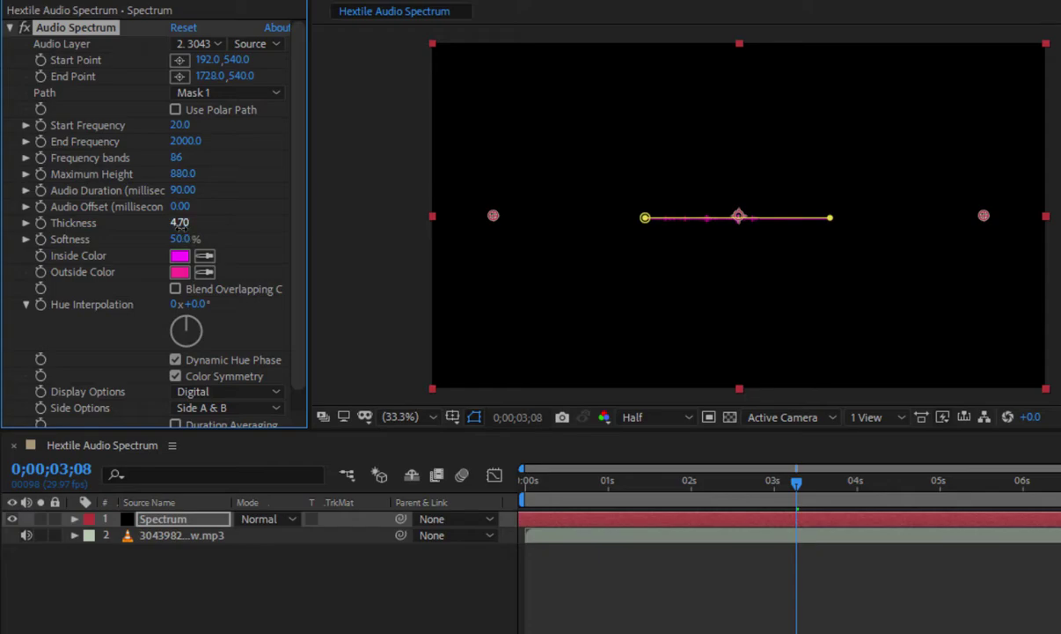
drag(178, 241, 118, 237)
Step: Set the spectrum's Inside Color to lime green 8AFF00
click(179, 255)
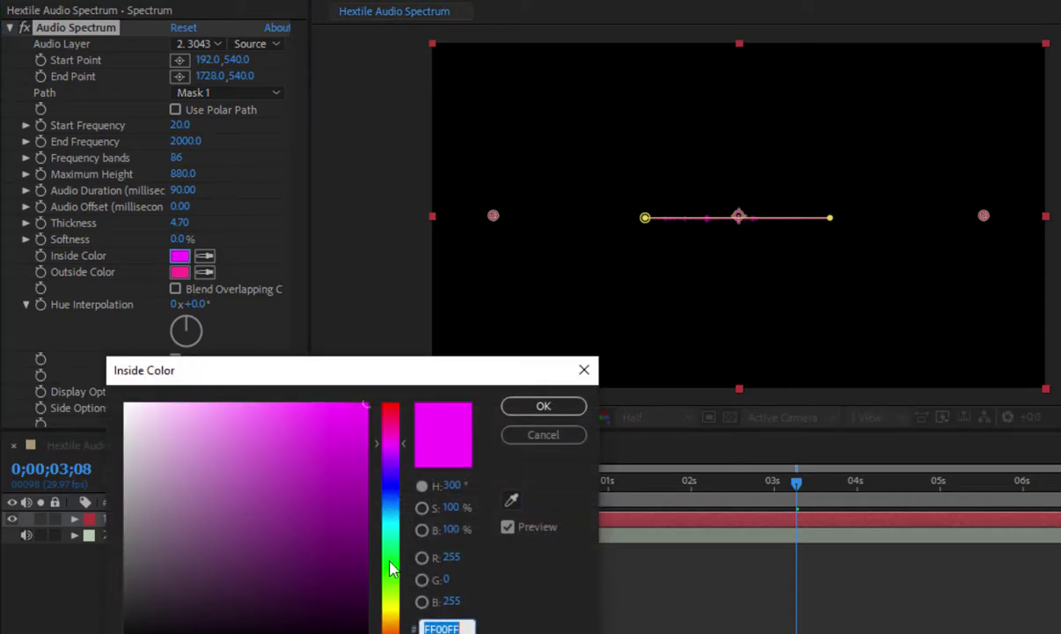
drag(391, 563, 392, 578)
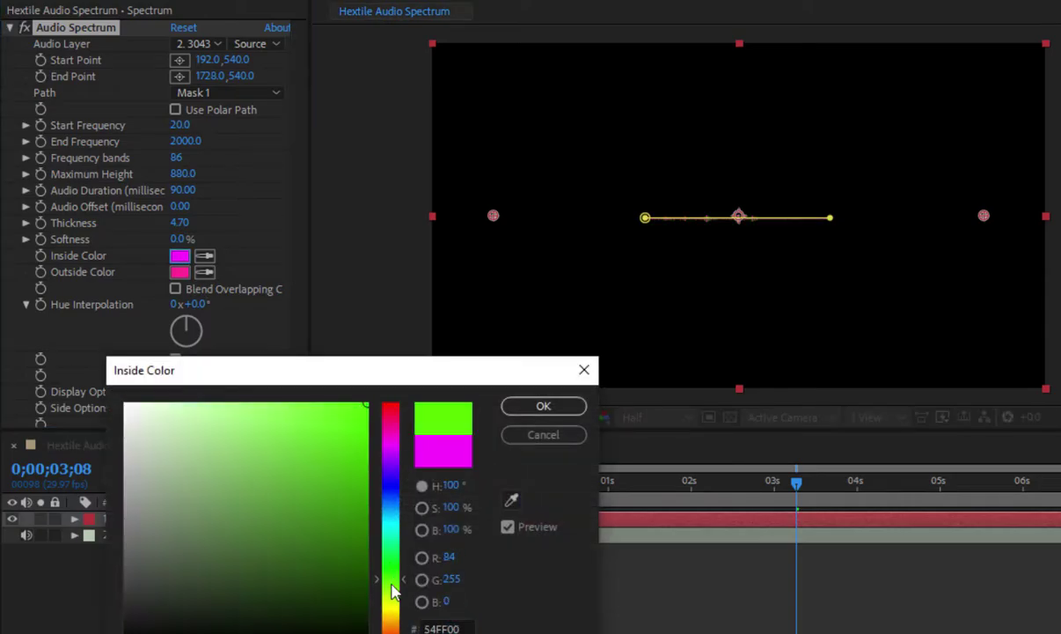
click(544, 407)
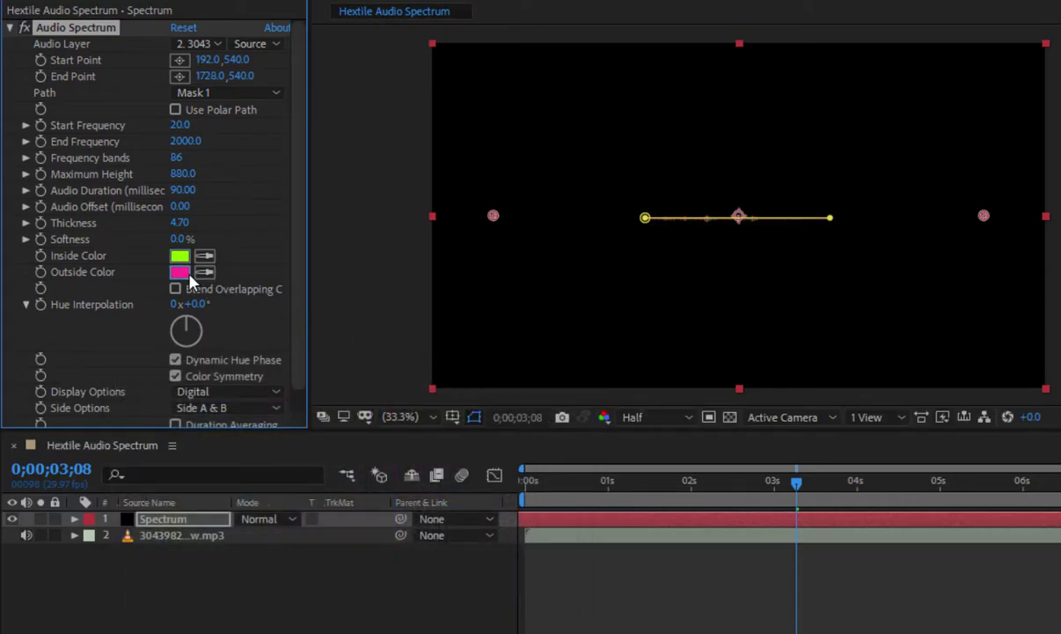
Step: Change the Outside Color from pink to purple 5621C2
click(180, 273)
click(393, 474)
drag(318, 428, 325, 460)
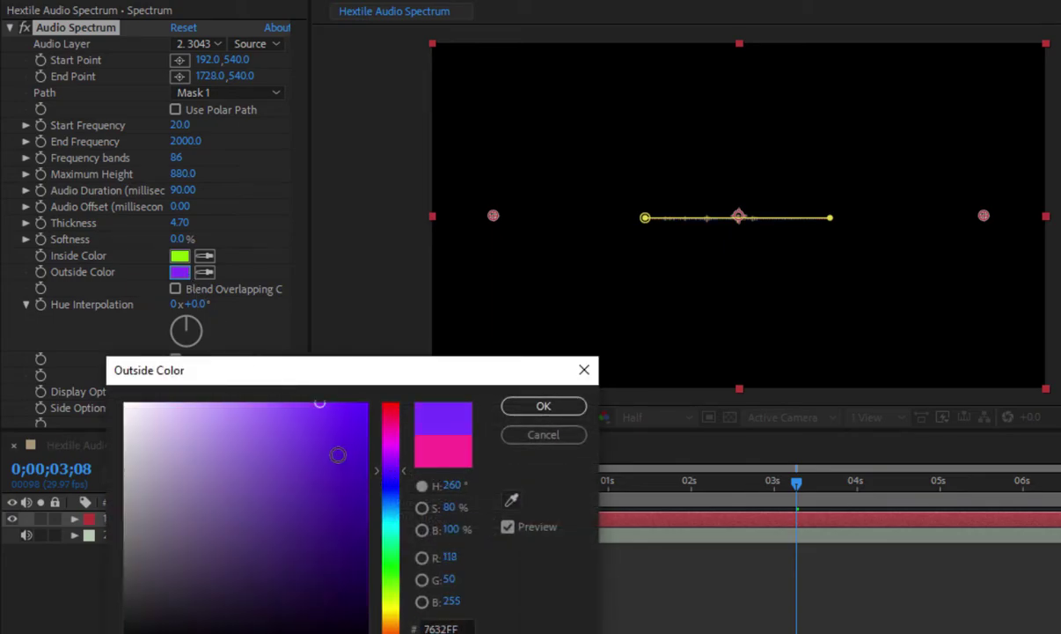
click(516, 410)
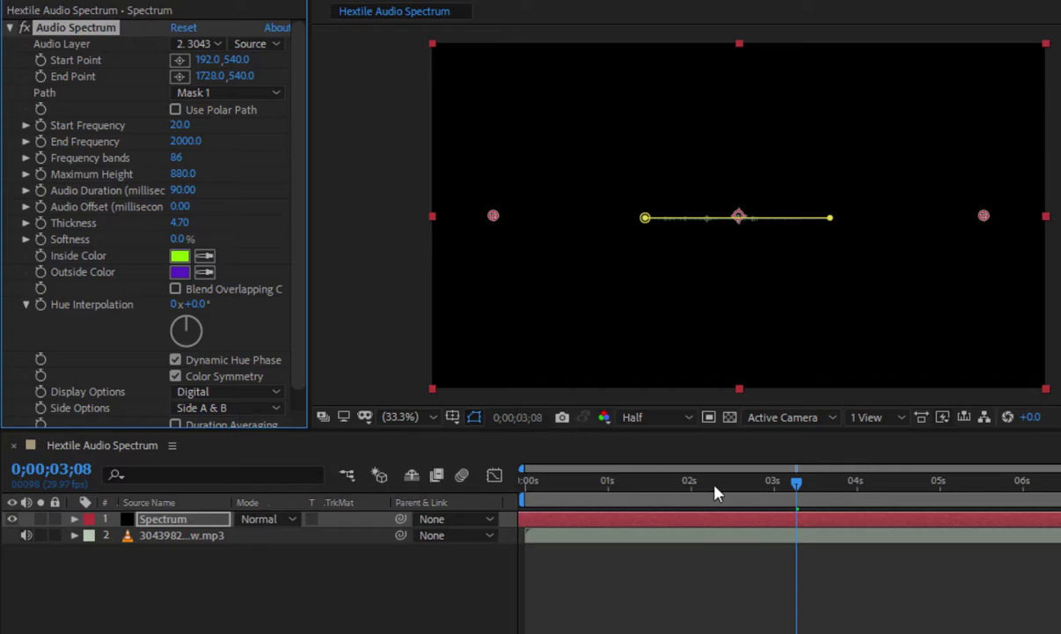
key(Home)
key(space)
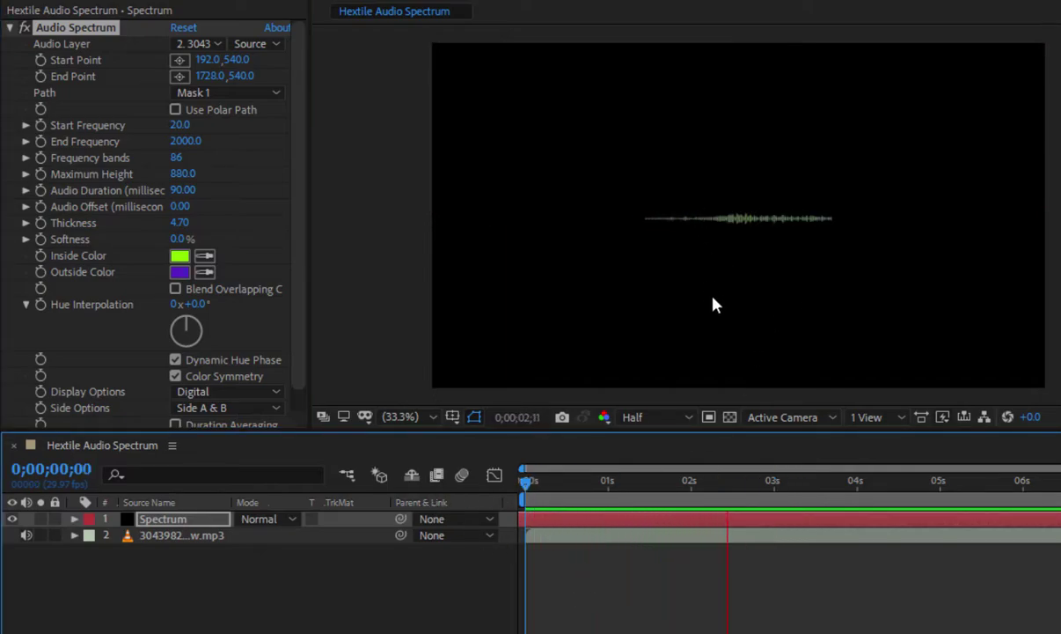
key(space)
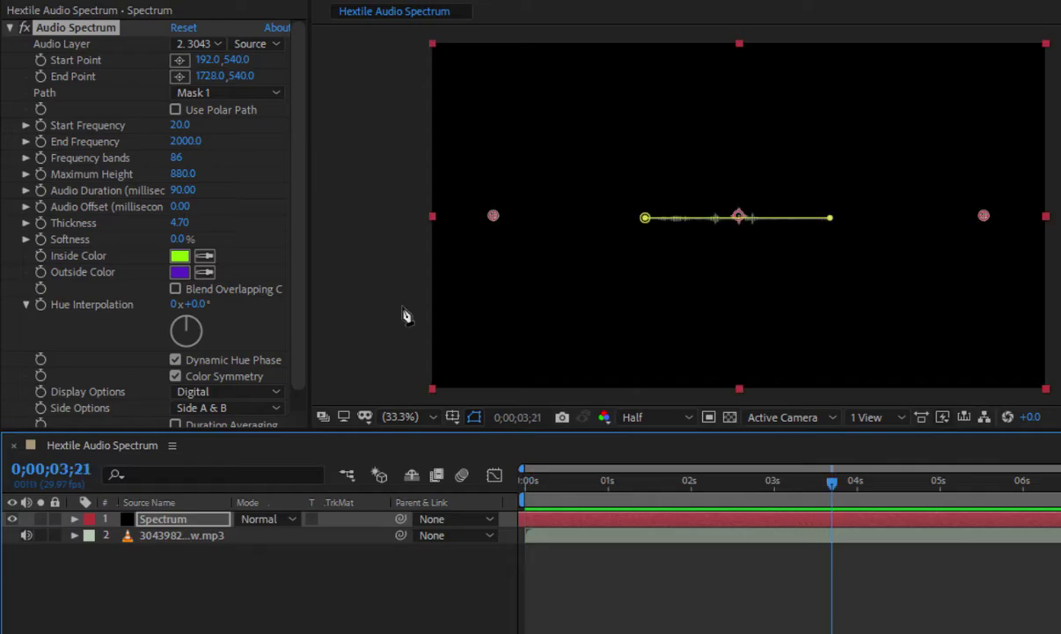
click(220, 407)
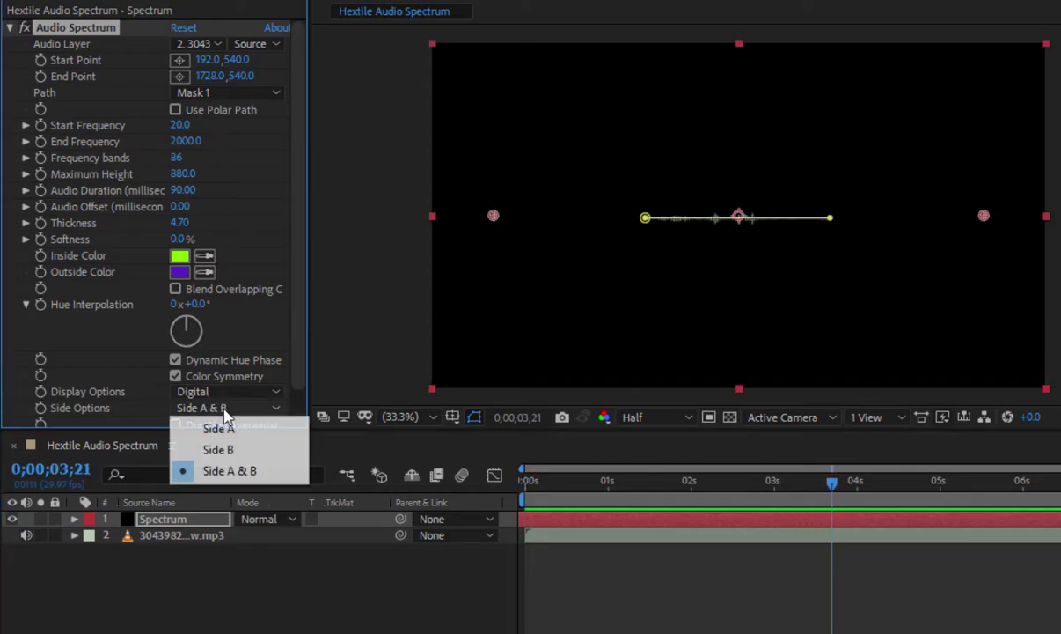
click(243, 449)
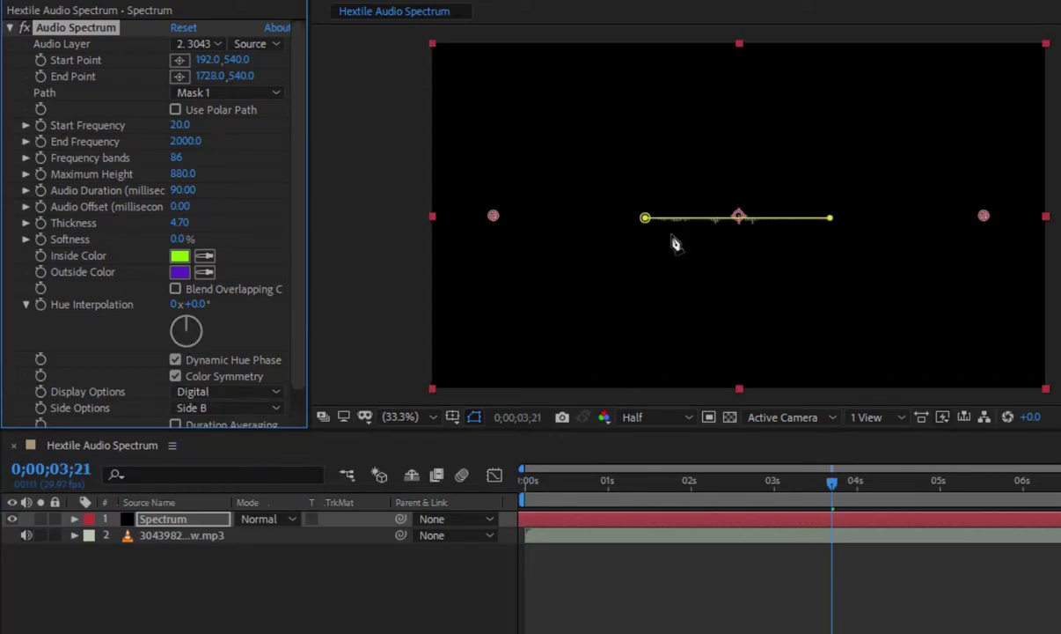
click(227, 408)
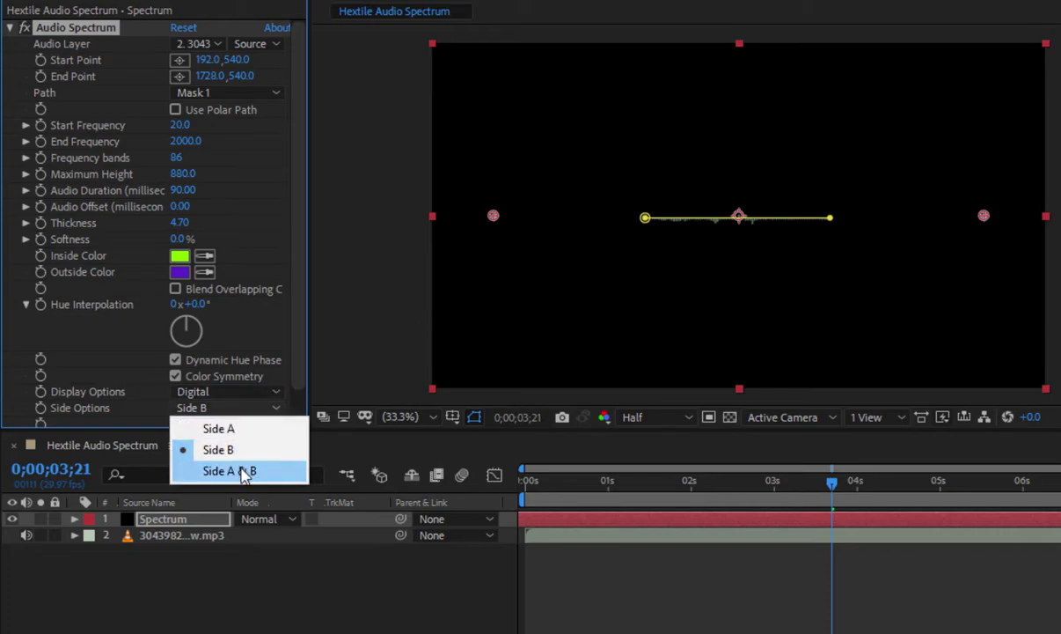
click(245, 472)
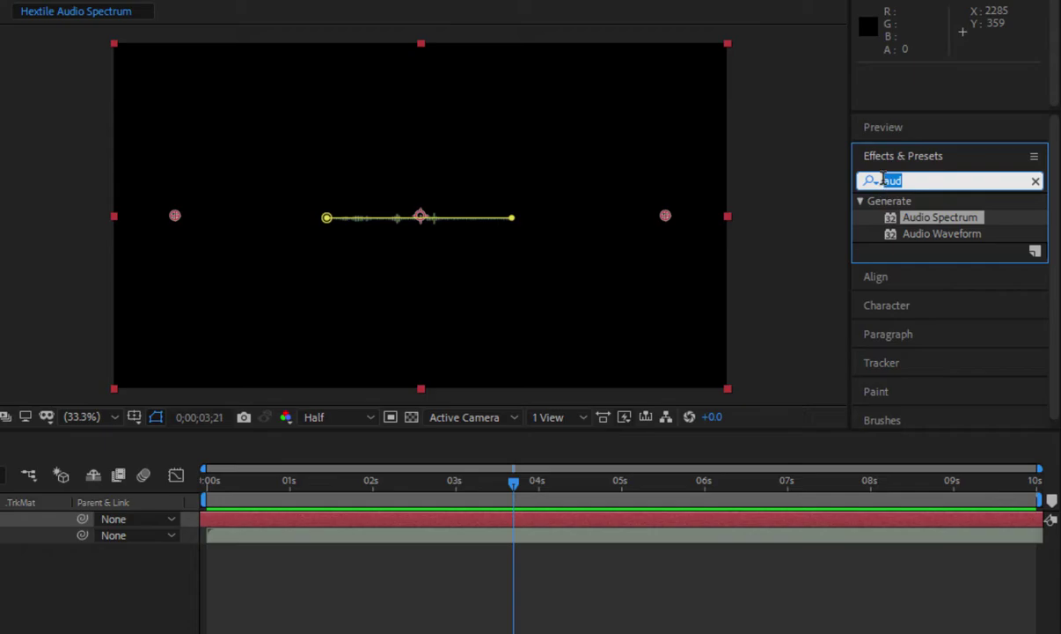
Step: Search 'hex' and apply CC HexTile to the Spectrum layer
click(883, 180)
text(hex)
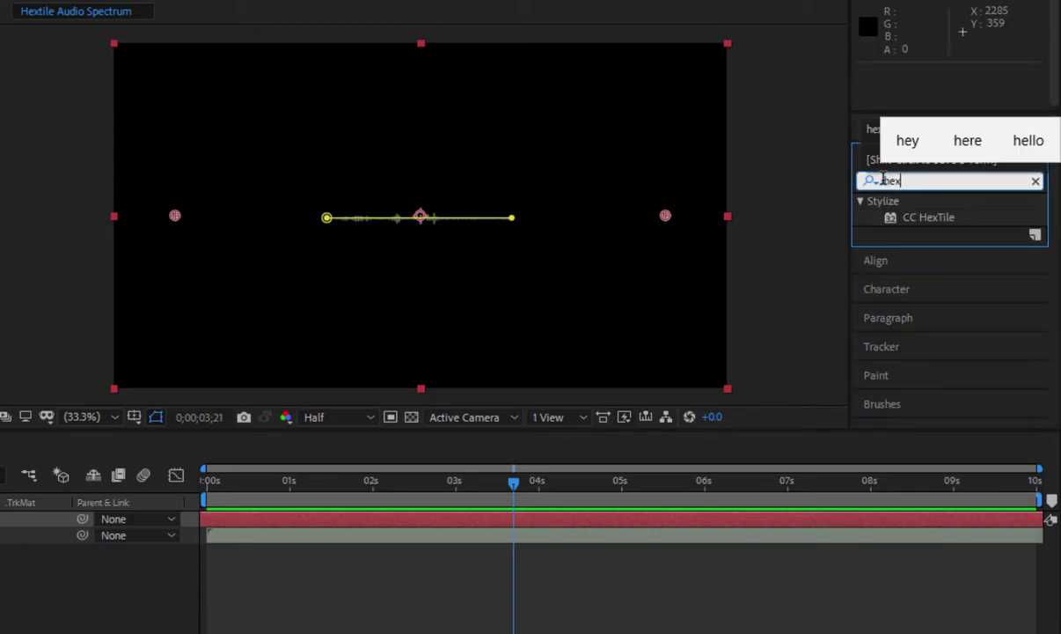
drag(915, 216, 435, 251)
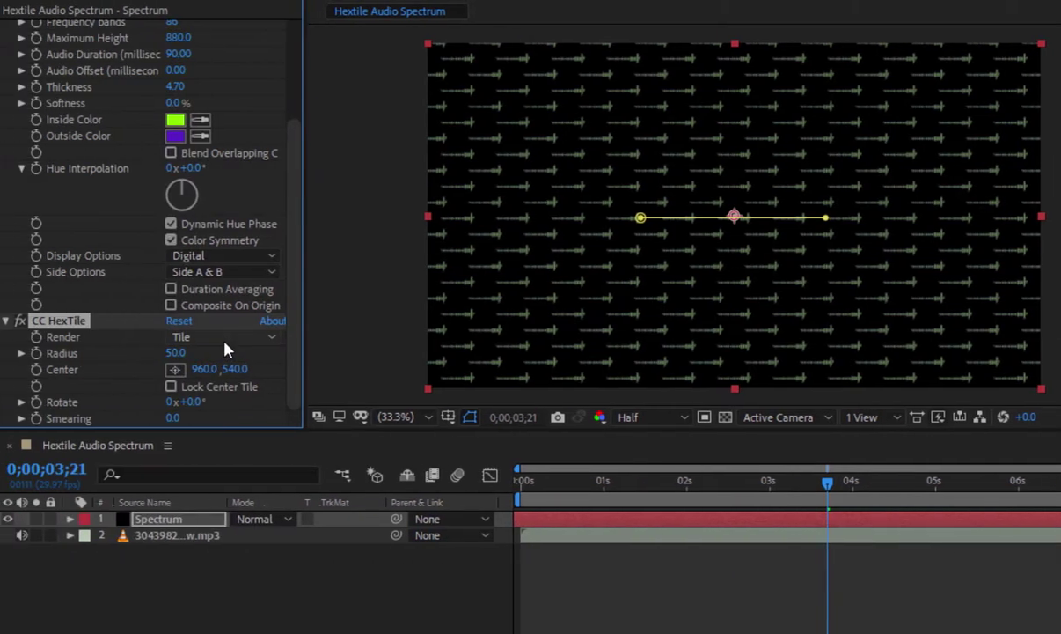
Step: Set CC HexTile Render to Fold Aligned and preview from the beginning
click(228, 340)
click(233, 378)
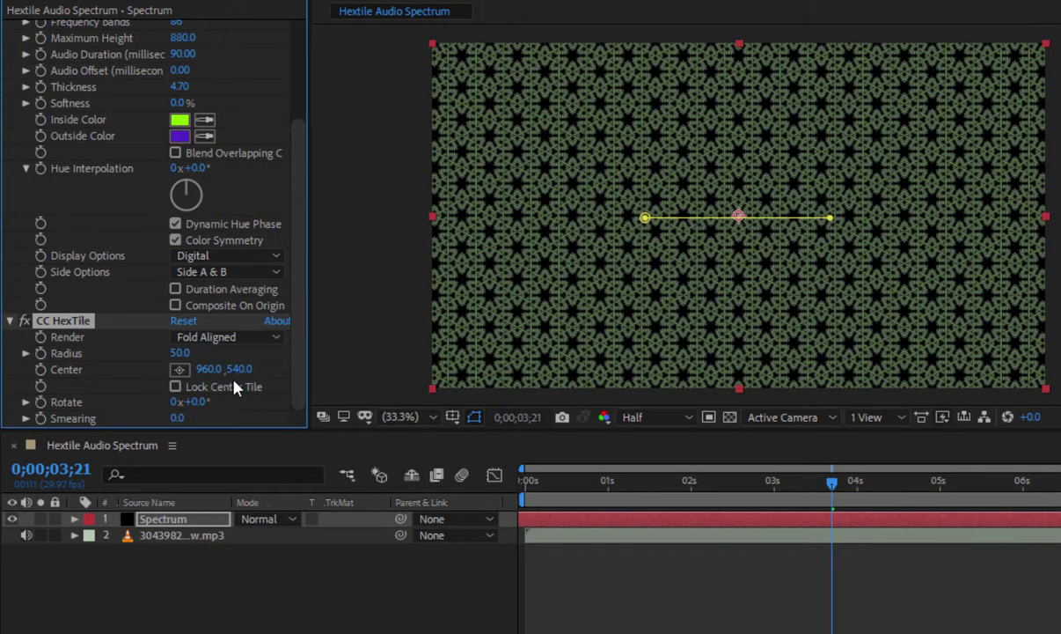
drag(815, 497, 491, 463)
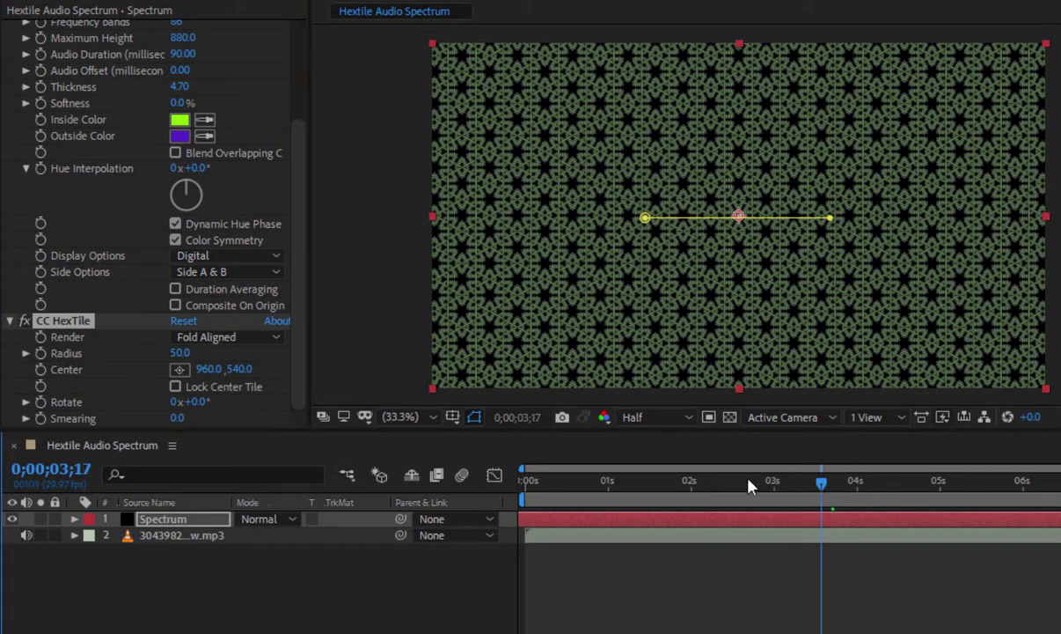
key(space)
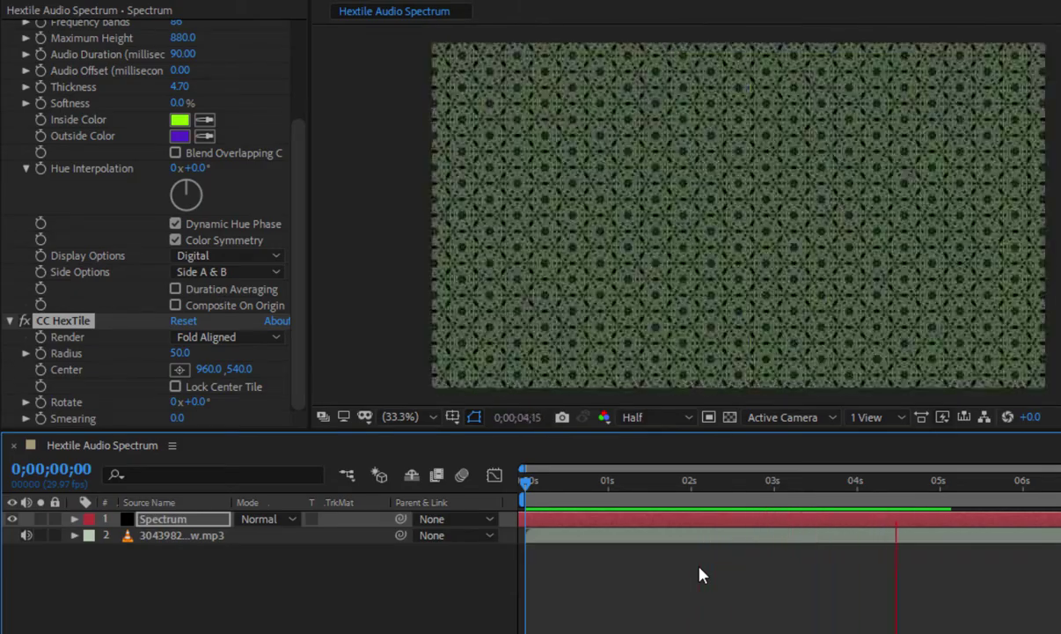
Step: Set CC HexTile Radius to 62 and Rotate to 55°, previewing the pattern
key(space)
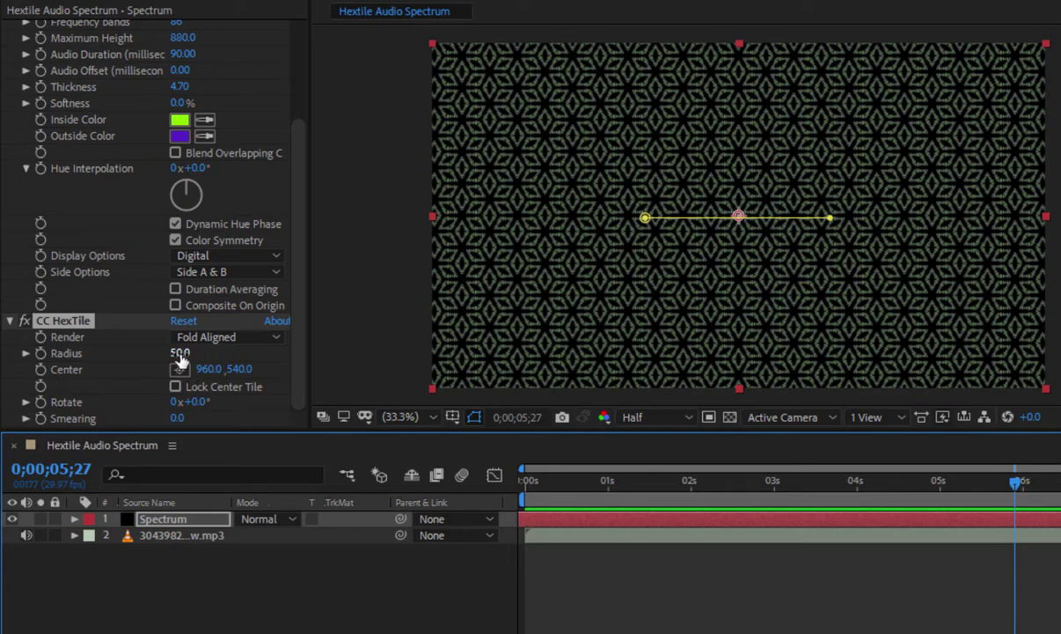
drag(179, 356, 190, 353)
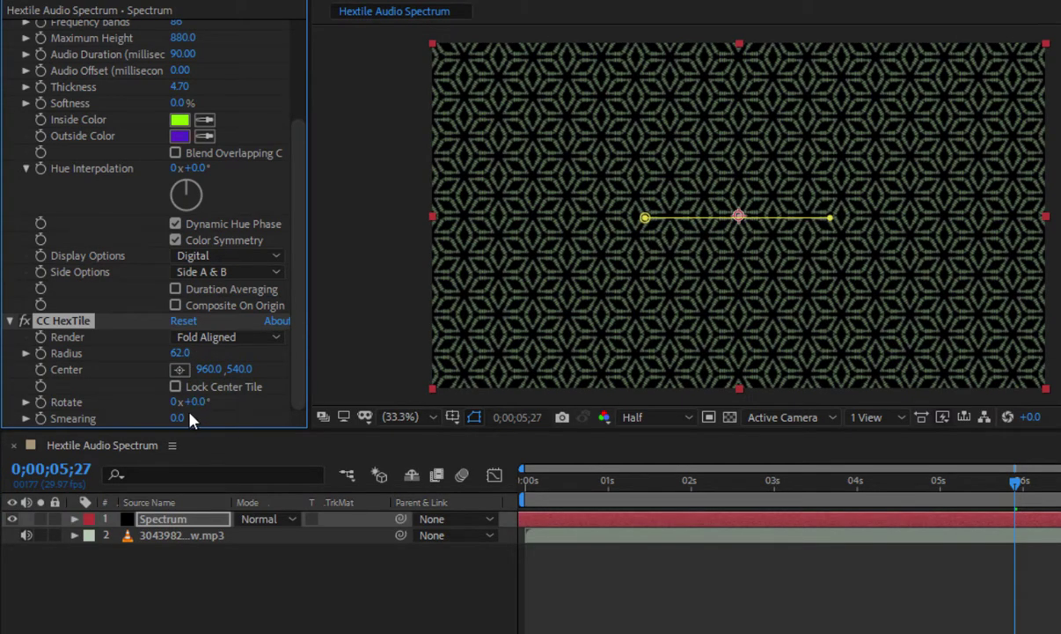
drag(195, 404, 213, 403)
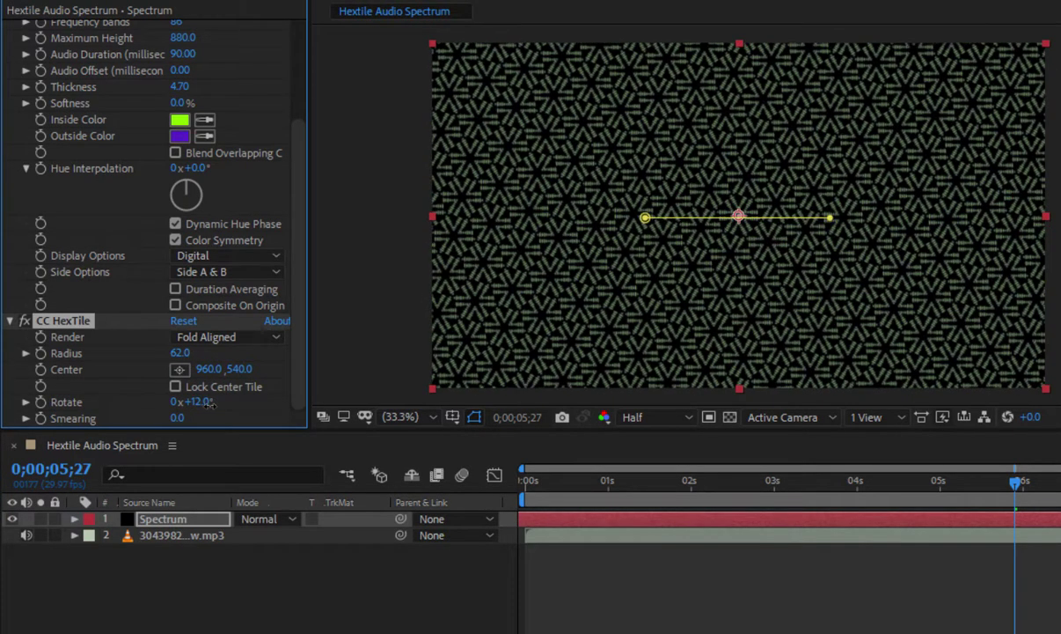
key(space)
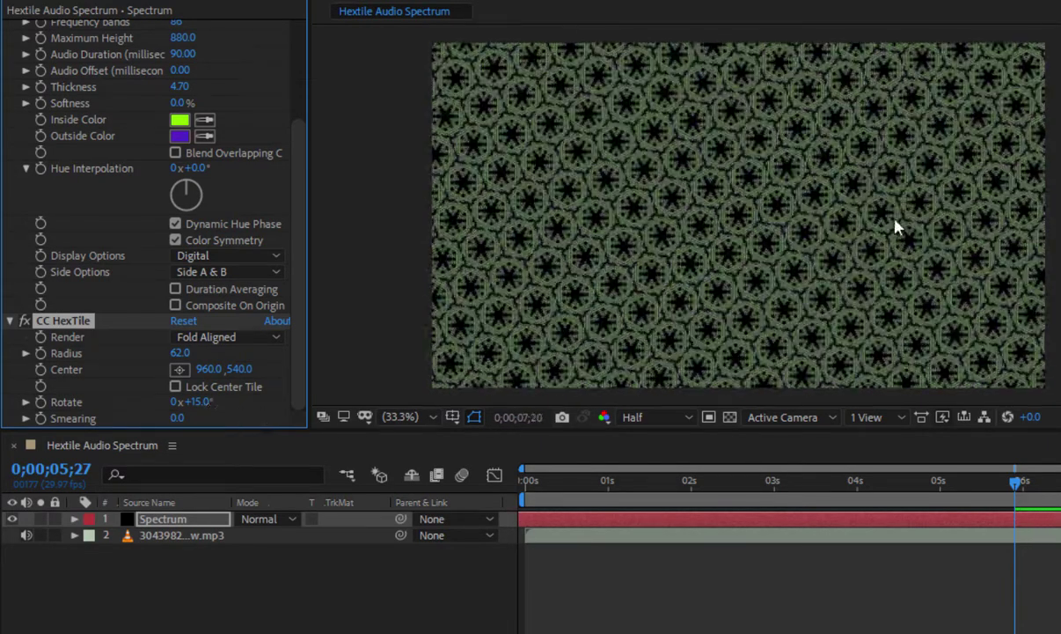
key(space)
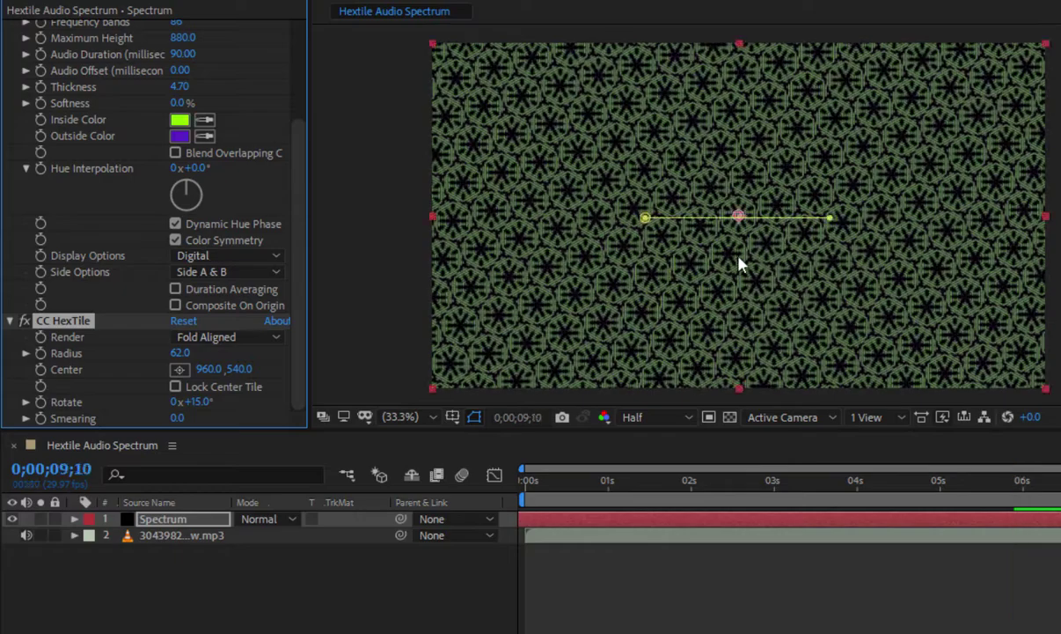
drag(200, 402, 242, 407)
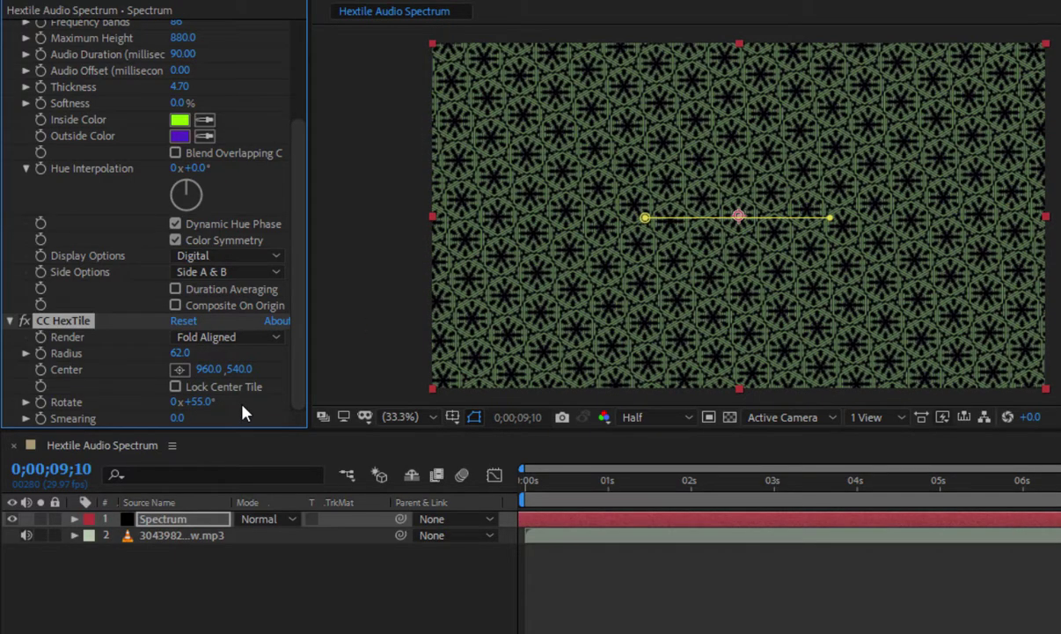
key(space)
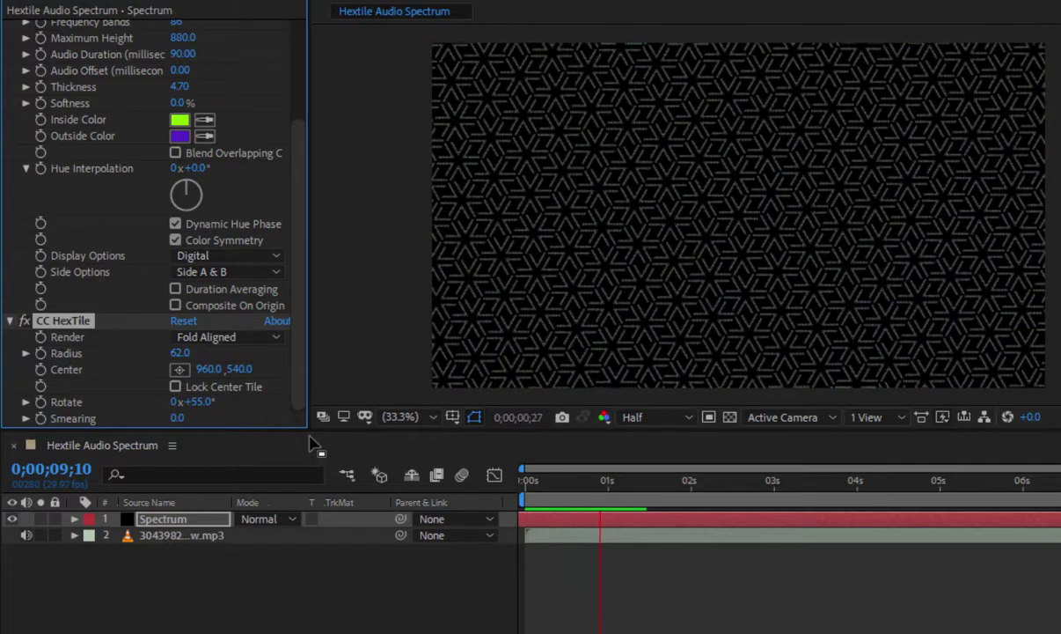
key(space)
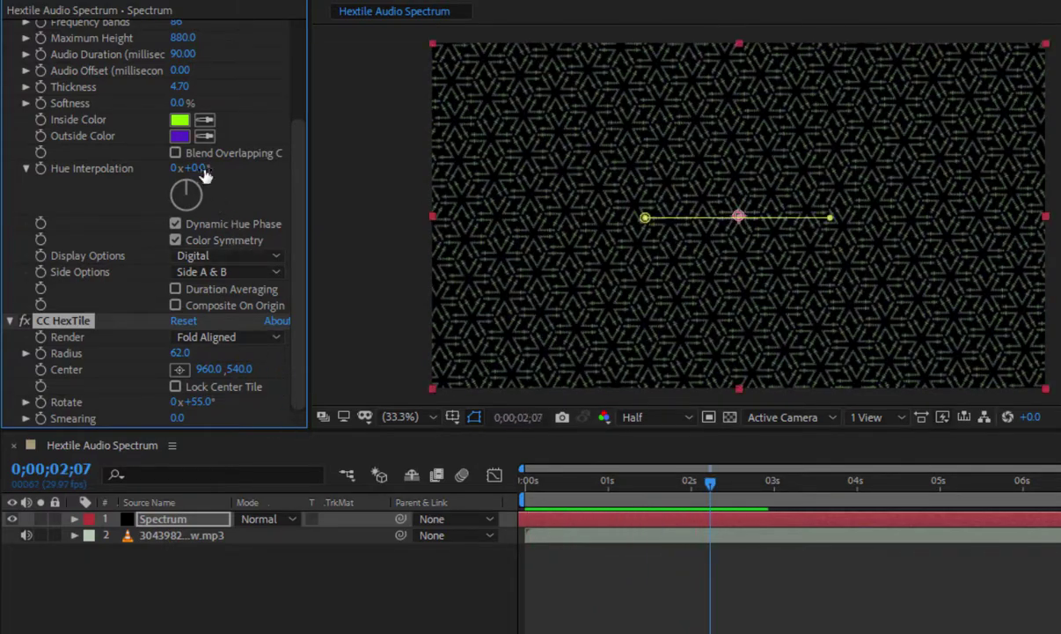
Step: Shift Audio Spectrum Hue Interpolation to 110° to turn the stars teal, and preview
mouse_move(200, 167)
mouse_down()
mouse_move(223, 169)
mouse_move(212, 168)
mouse_up()
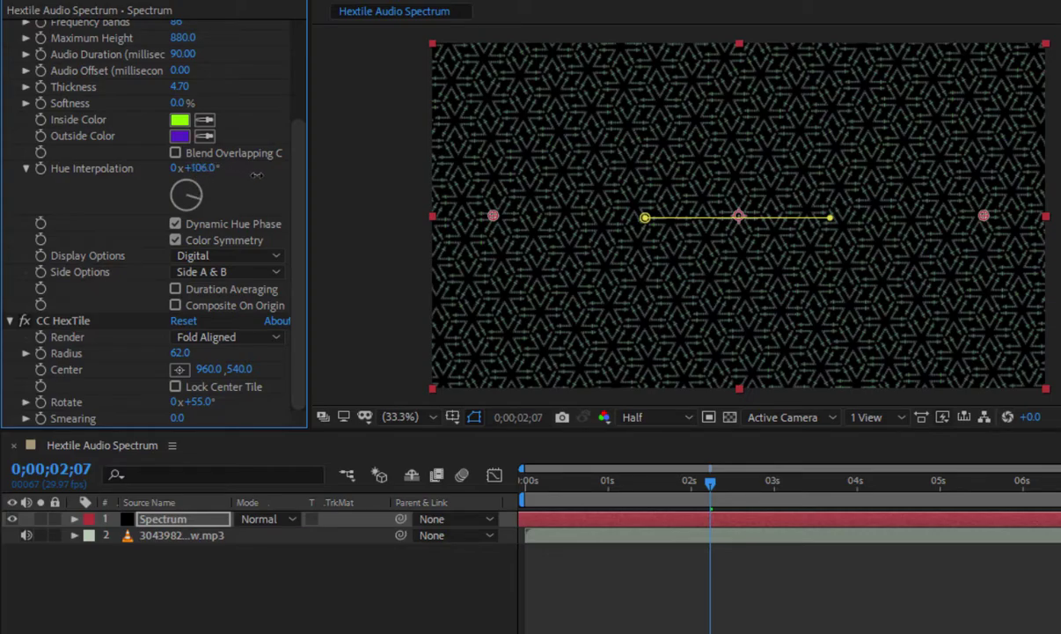
key(space)
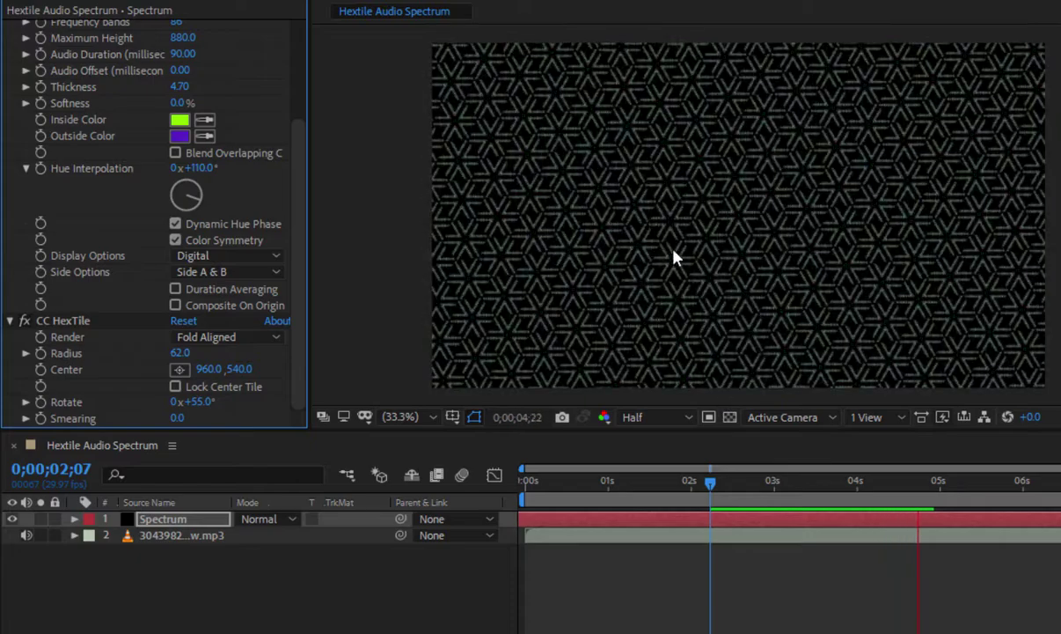
key(space)
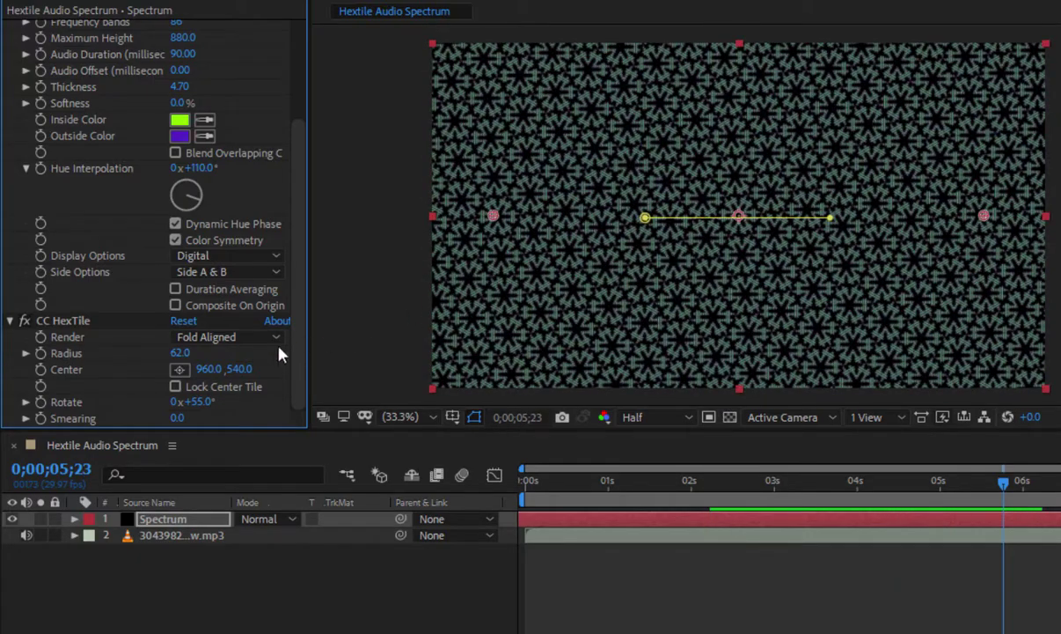
Step: Set CC HexTile to Fold Seamlessly and enlarge the tile radius to 381
click(234, 339)
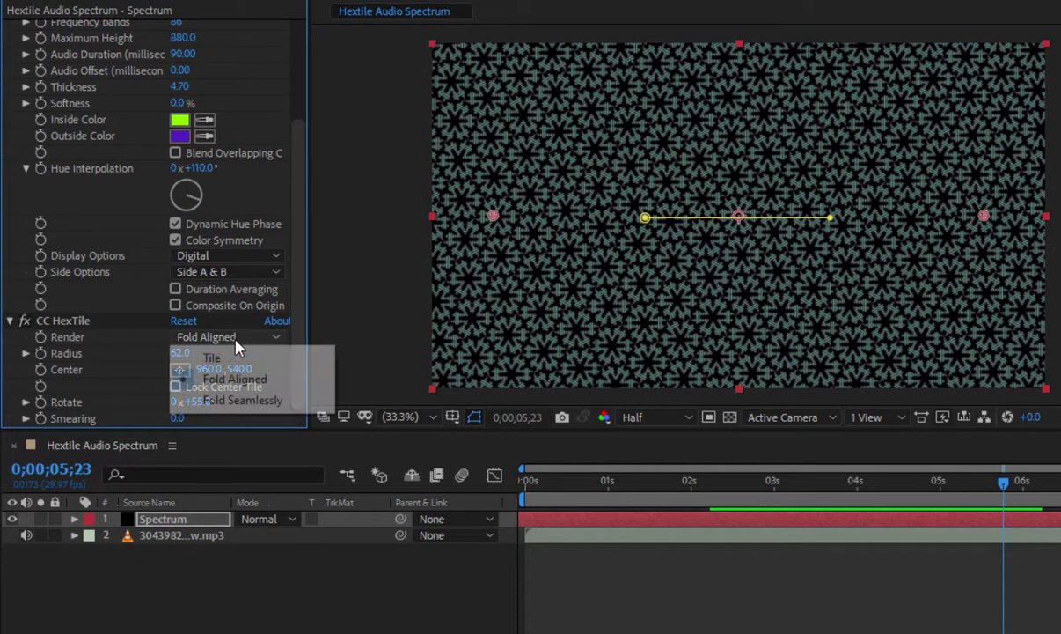
click(241, 400)
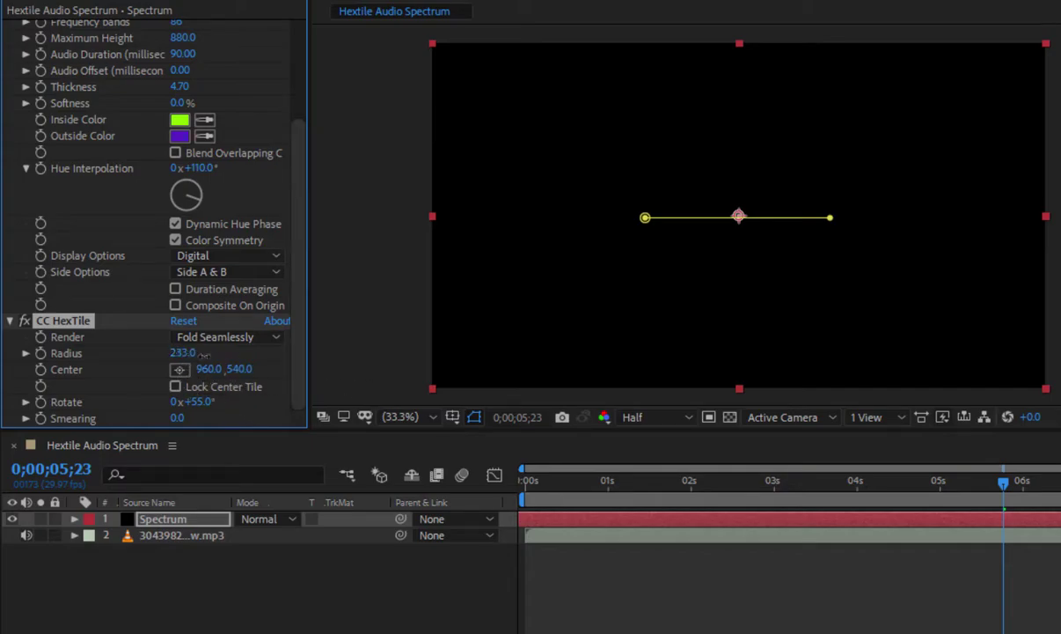
drag(183, 352, 339, 372)
Step: Rotate the HexTile to 100°, then 155°, and widen the radius to 509
drag(192, 401, 238, 407)
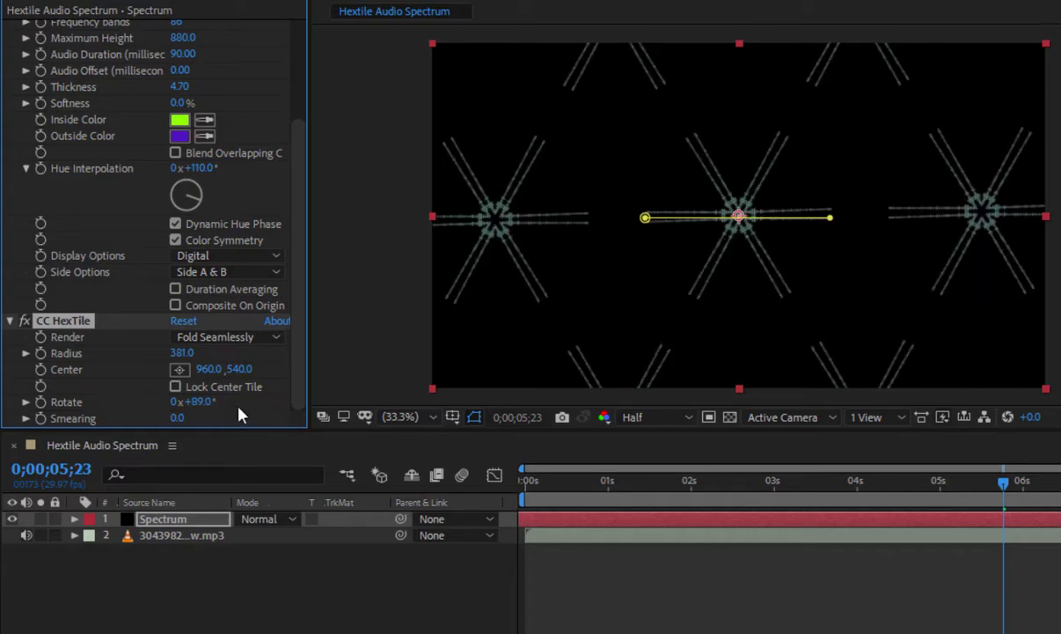
click(196, 401)
text(100)
key(Return)
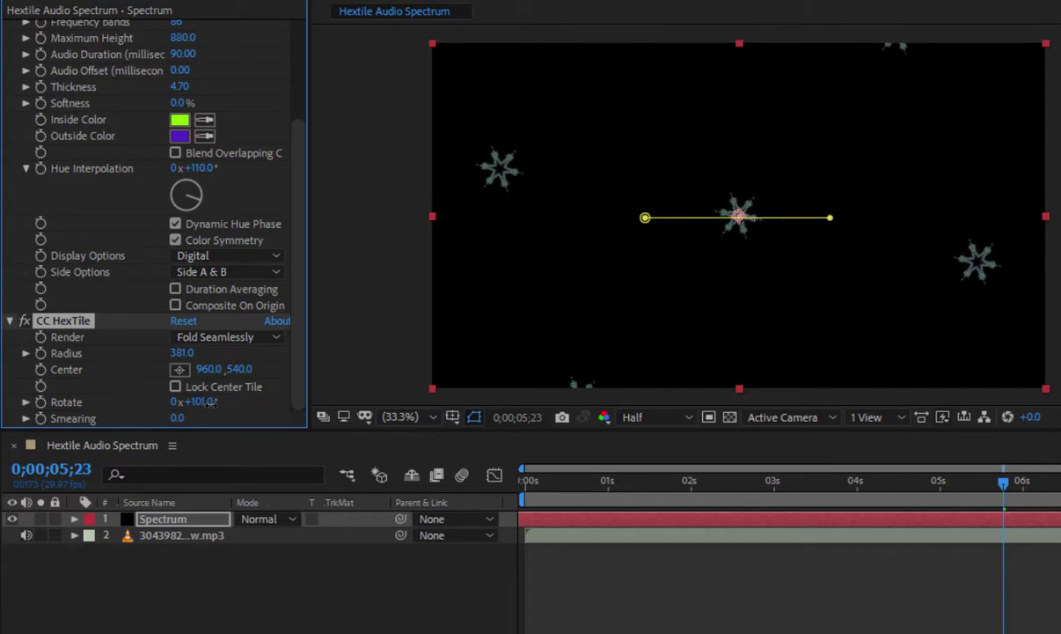
drag(211, 401, 267, 415)
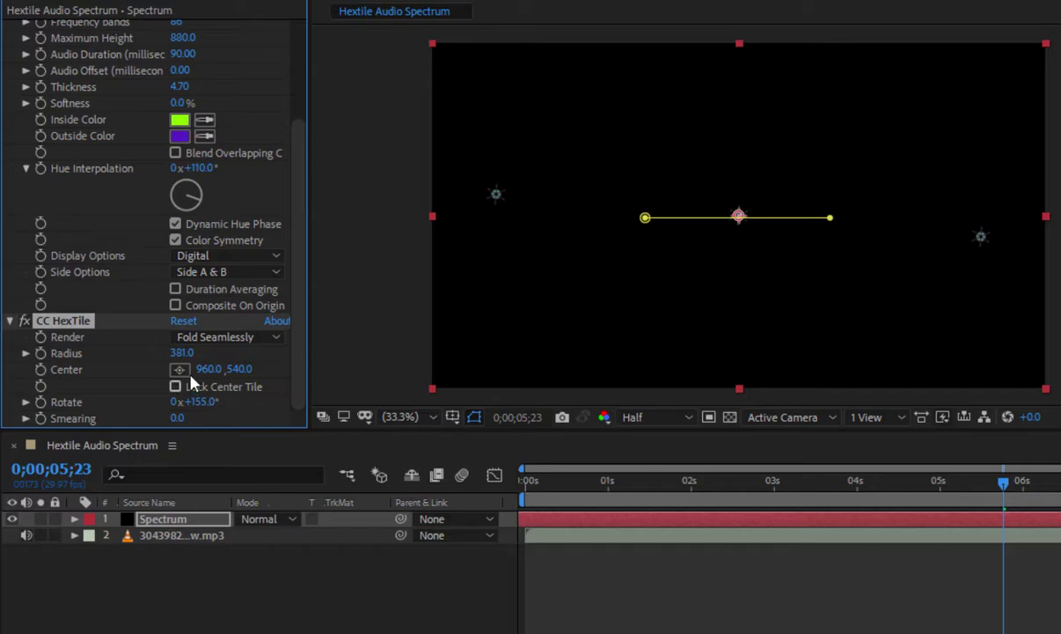
mouse_move(182, 352)
mouse_down()
mouse_move(232, 367)
mouse_move(190, 352)
mouse_up()
Step: Fine-tune the HexTile Rotate to about 252° and return the time indicator to 0
drag(202, 401, 276, 402)
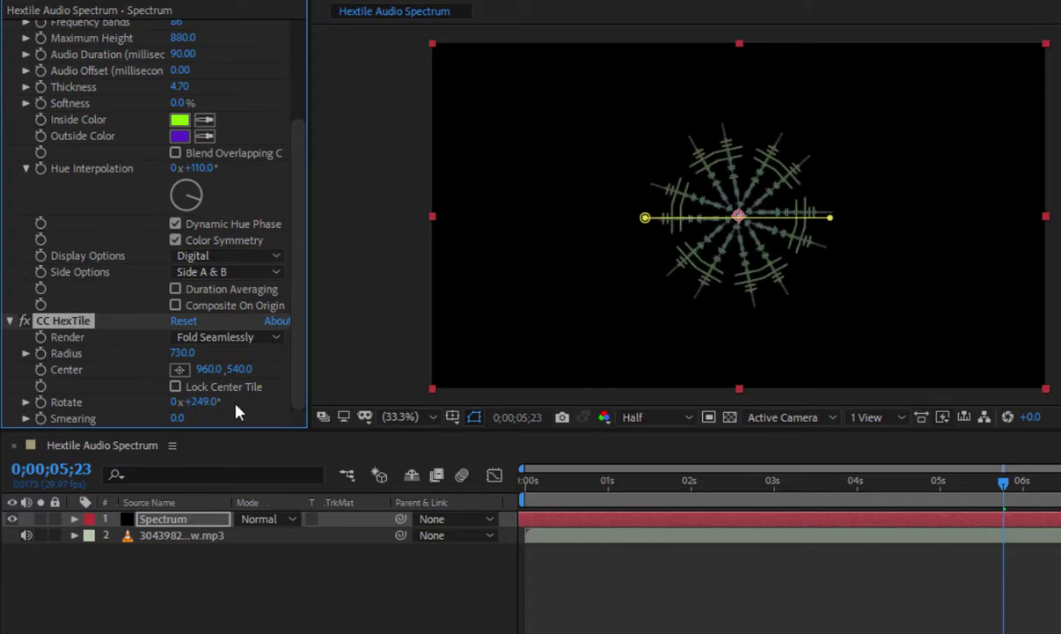
mouse_move(202, 401)
mouse_down()
mouse_move(215, 401)
mouse_move(204, 401)
mouse_up()
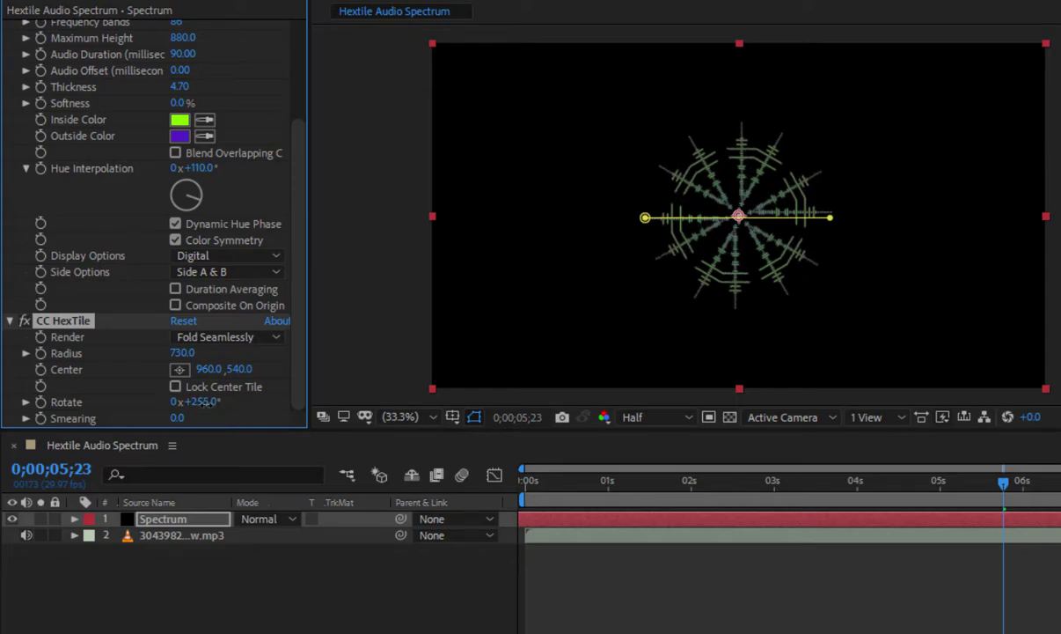
drag(202, 401, 202, 402)
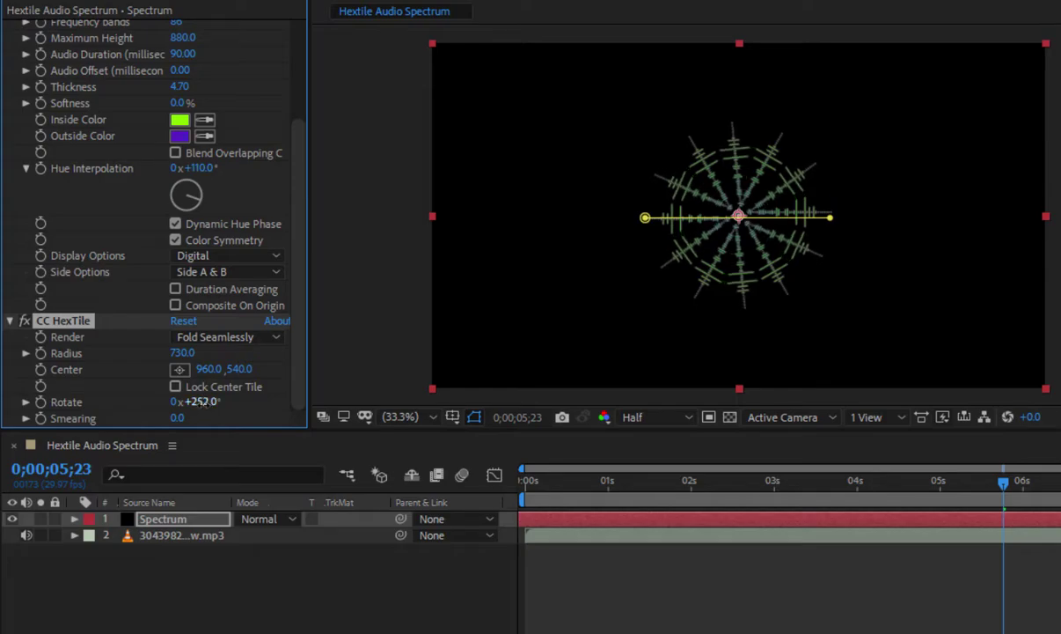
drag(1001, 489, 530, 550)
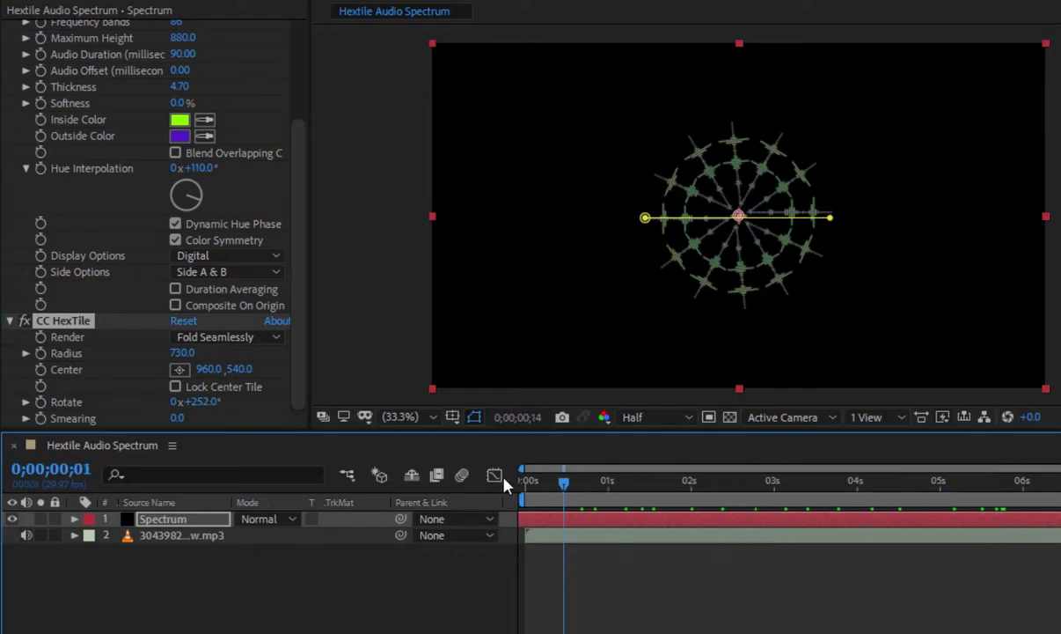
key(space)
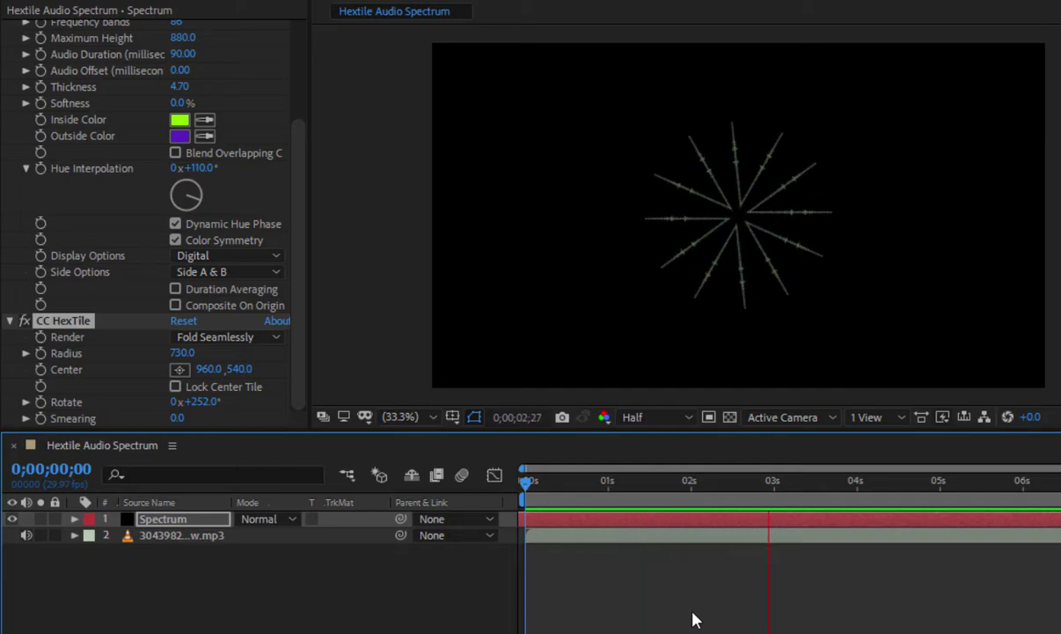
key(space)
mouse_move(808, 497)
mouse_down()
mouse_move(545, 453)
mouse_move(555, 455)
mouse_up()
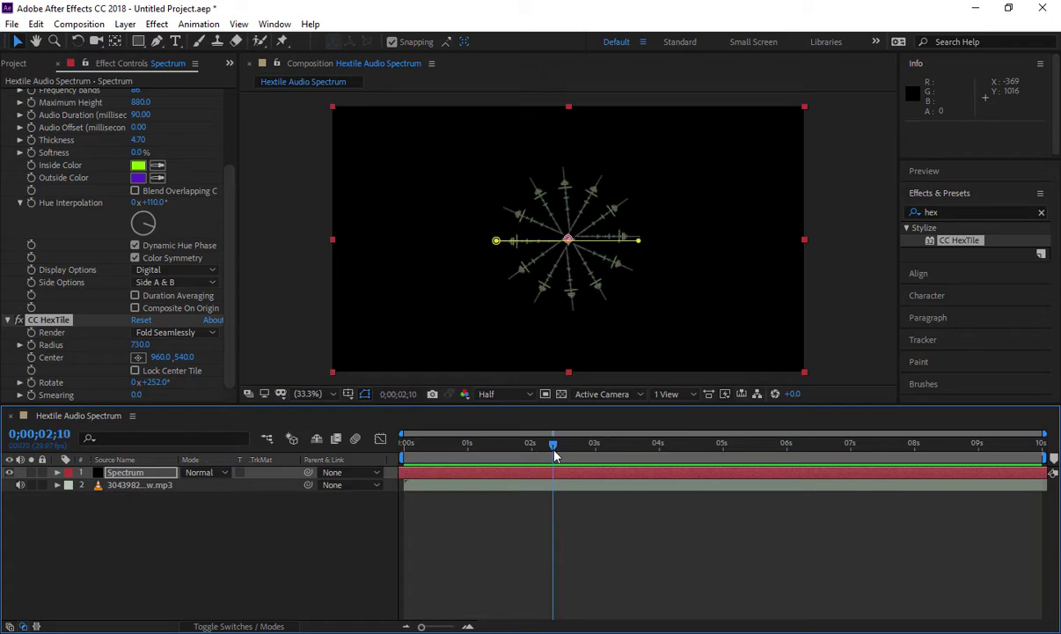
Step: Turn off Dynamic Hue Phase and duplicate the Spectrum layer with Ctrl+D
click(135, 246)
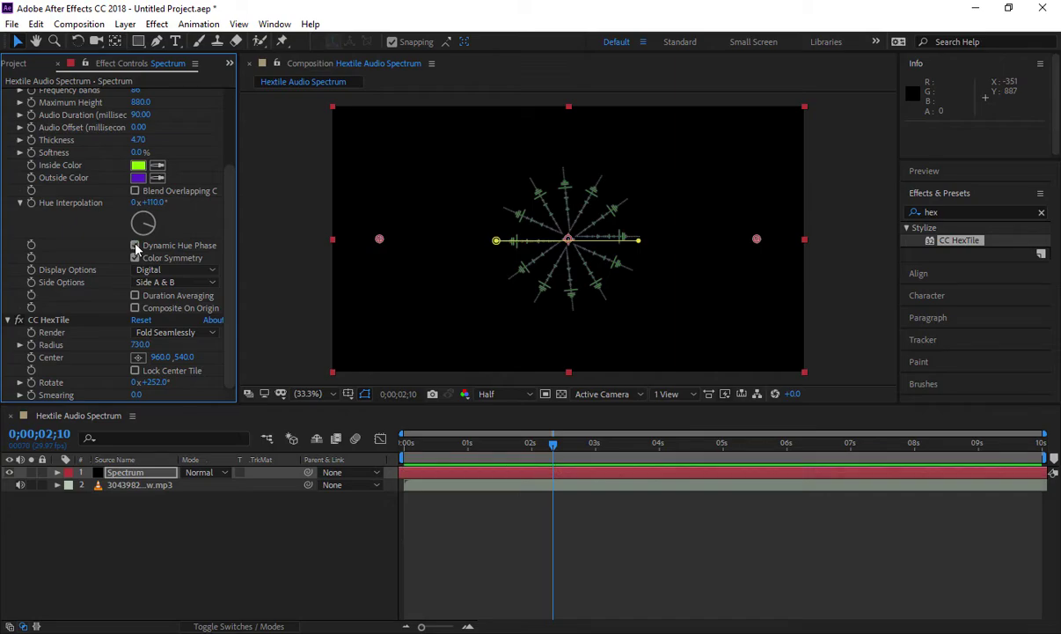
click(156, 475)
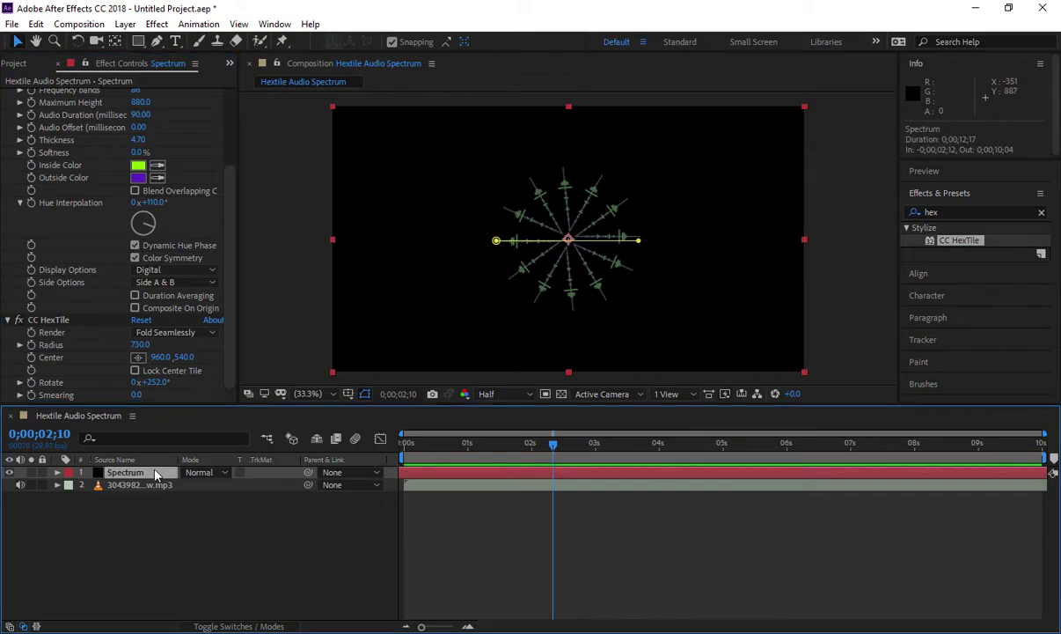
key(ctrl+d)
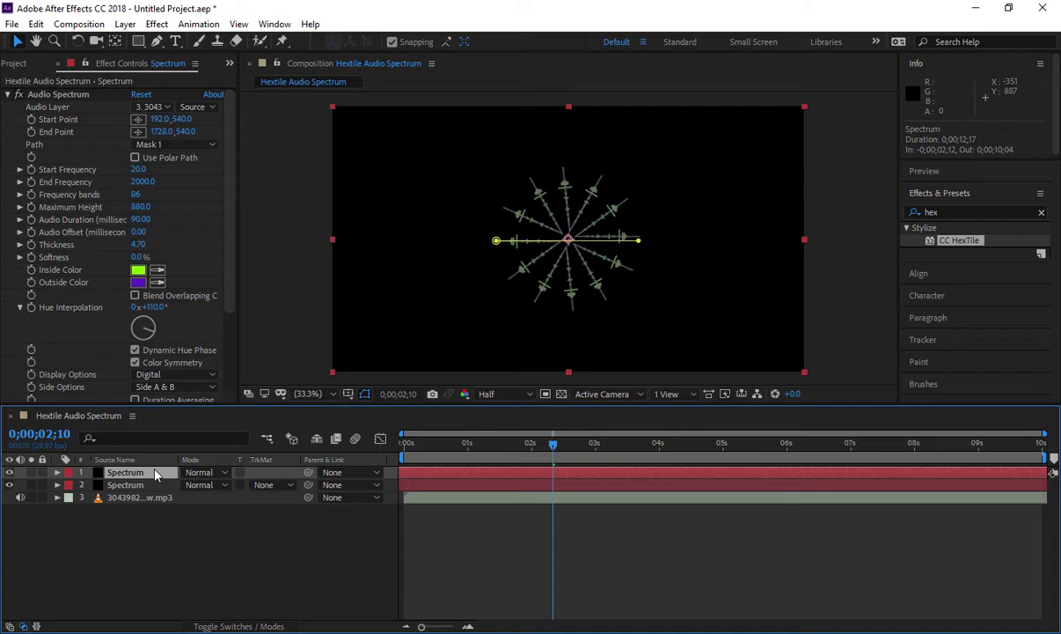
Step: Apply CC Radial Fast Blur to the top Spectrum layer and raise Amount to 80
click(929, 212)
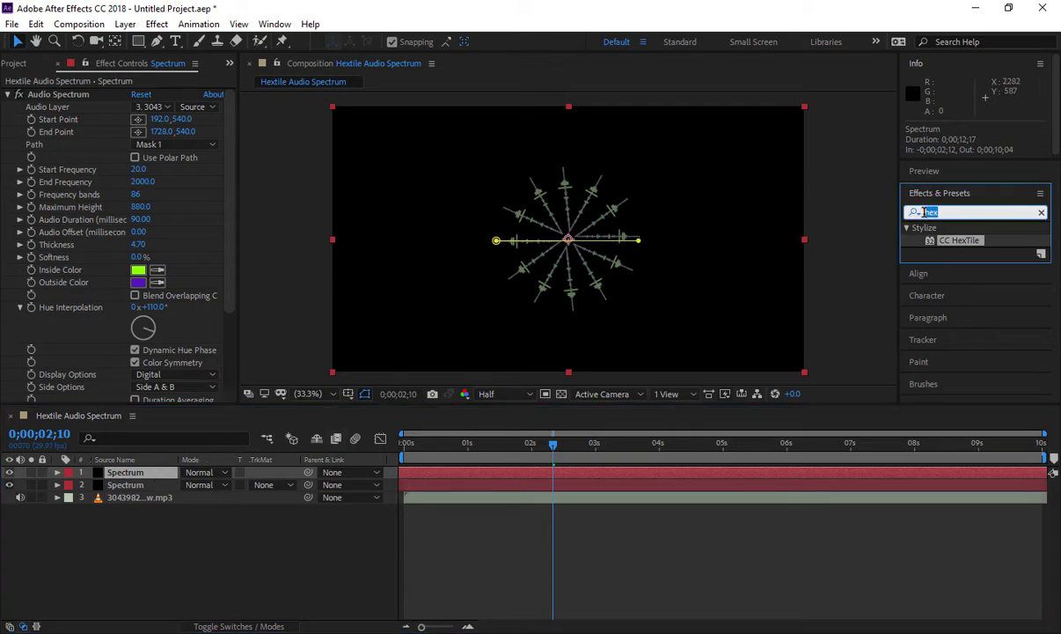
text(b)
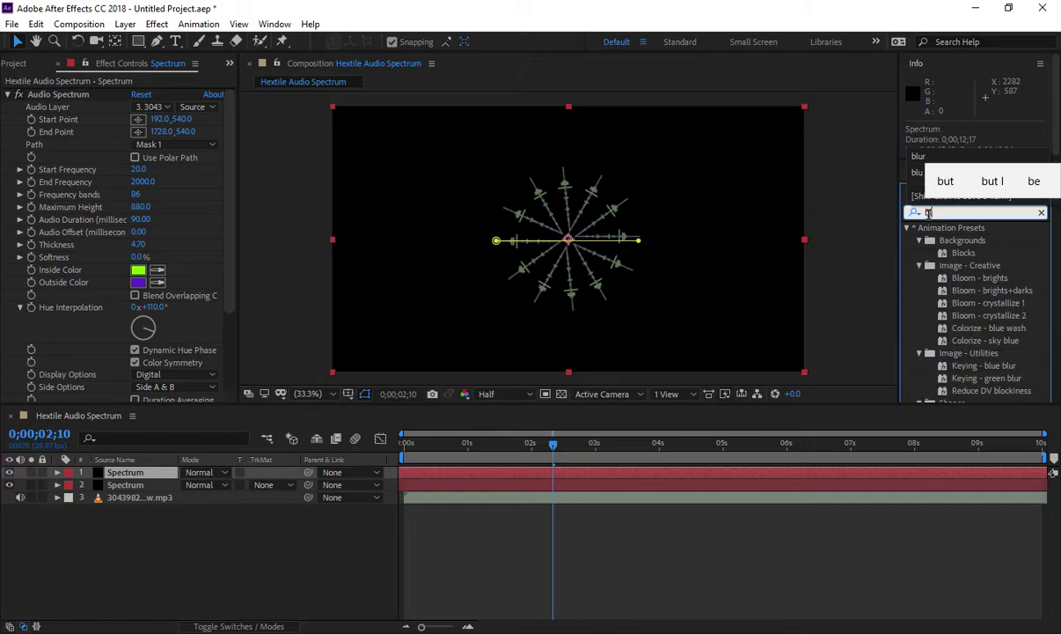
text(lur)
scroll(959, 299, down, 5)
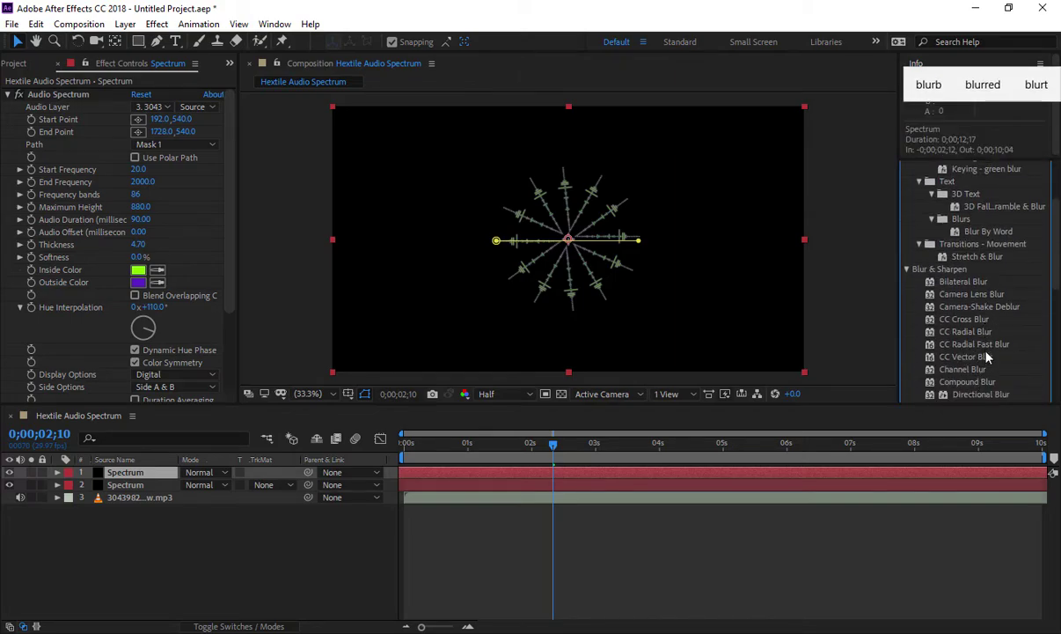
drag(974, 344, 158, 478)
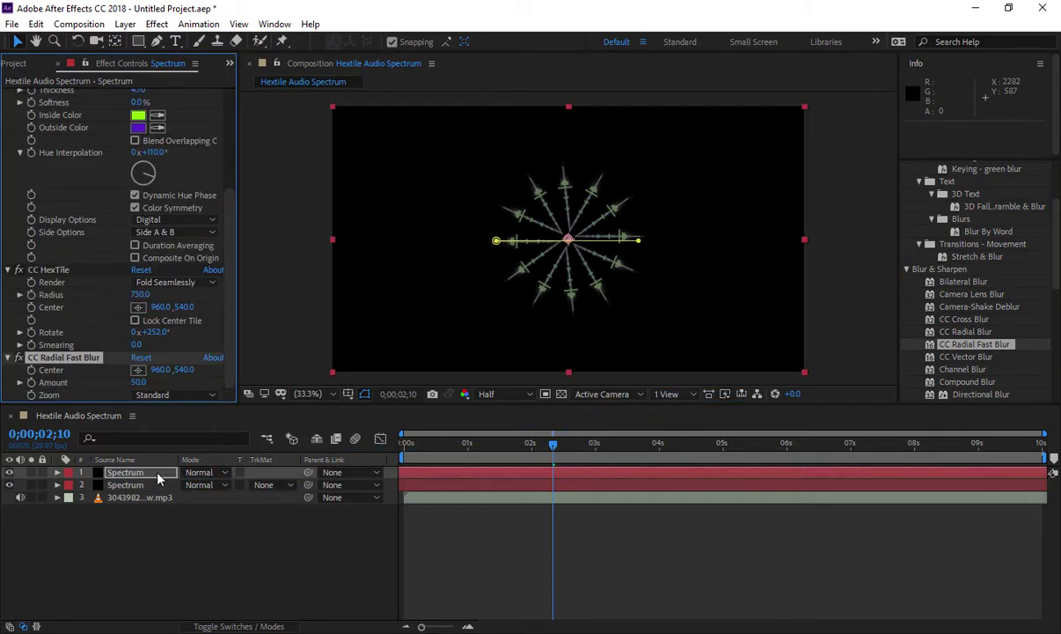
drag(137, 381, 180, 401)
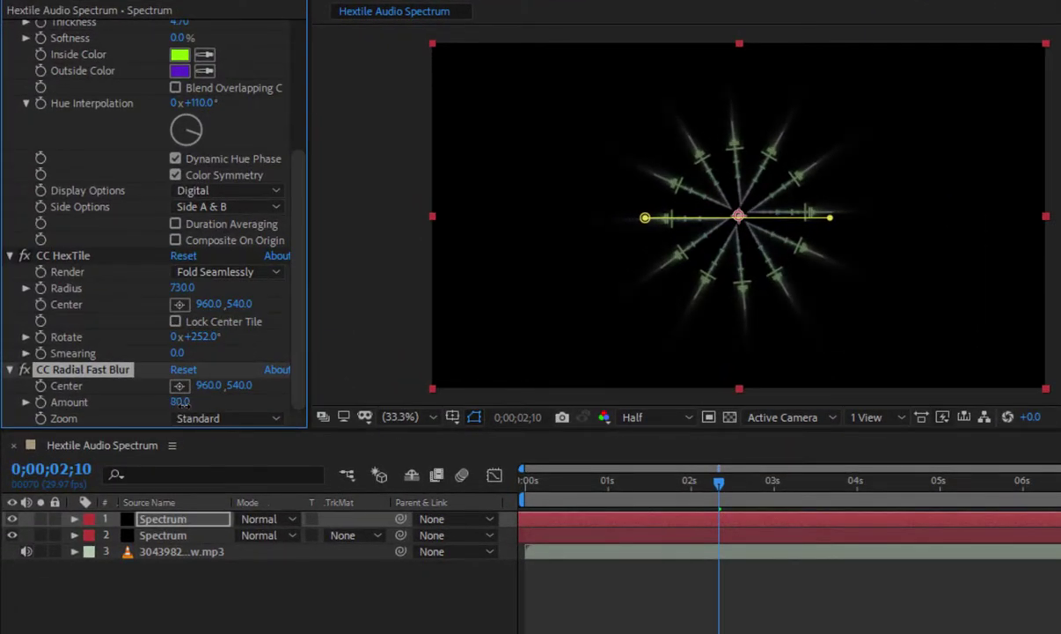
Step: Drive the radial blur Amount with the expression time*30, then preview the growing glow from the start
alt+click(40, 401)
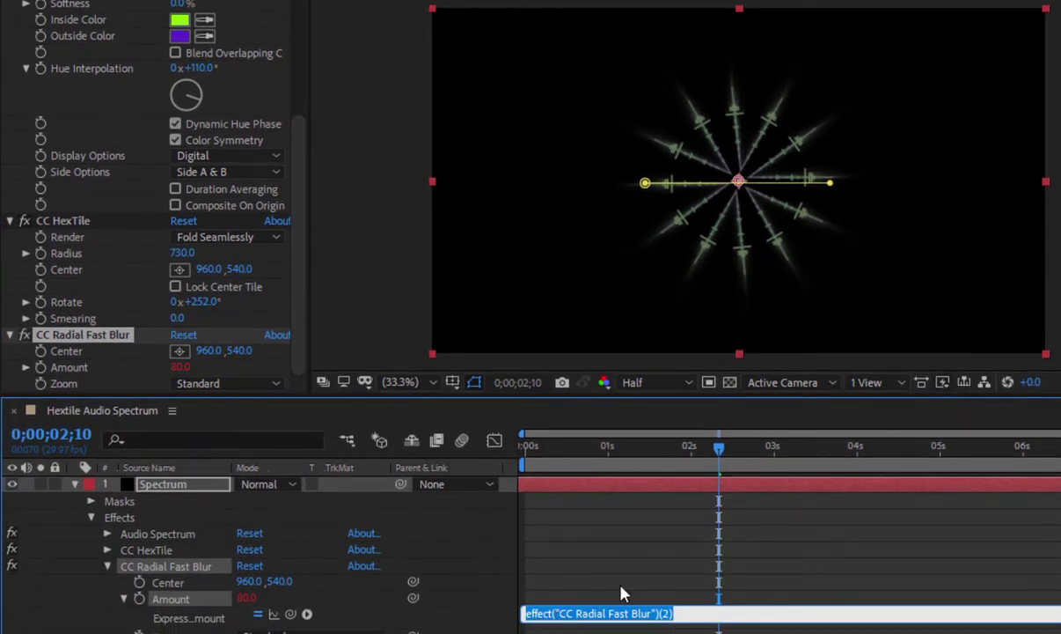
mouse_move(720, 461)
mouse_down()
mouse_move(1030, 484)
mouse_move(532, 462)
mouse_move(749, 462)
mouse_up()
click(598, 613)
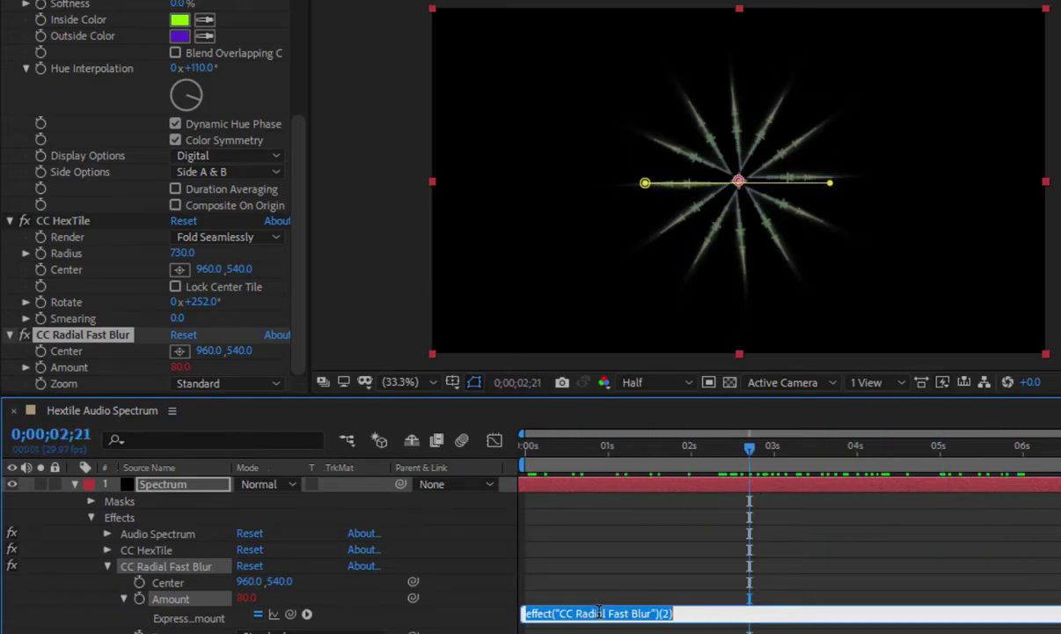
key(BackSpace)
text(tim)
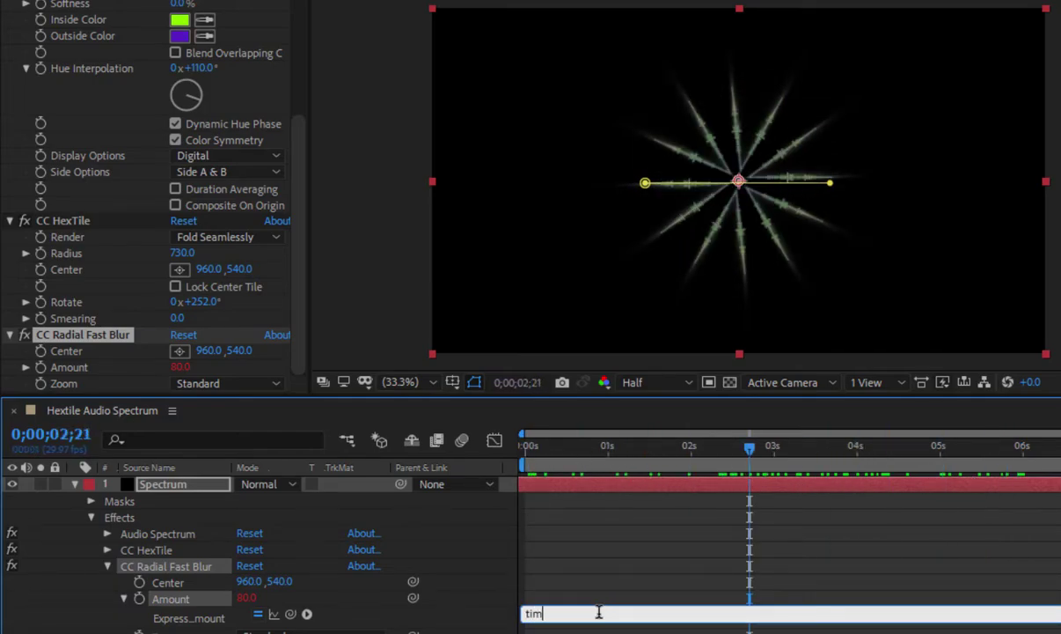
text(e*)
click(607, 622)
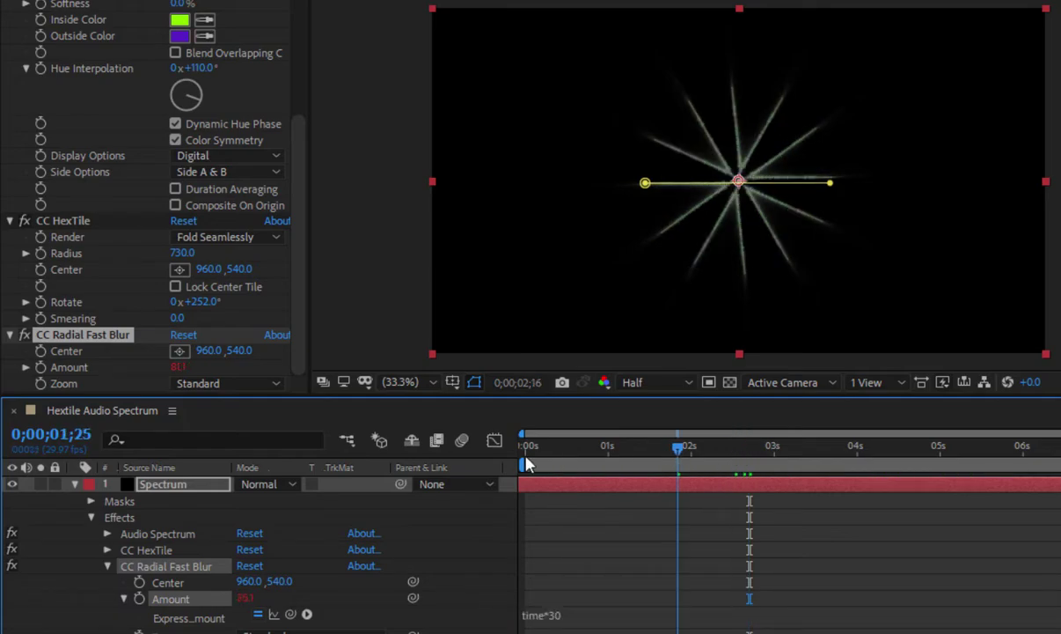
drag(748, 449, 526, 448)
key(space)
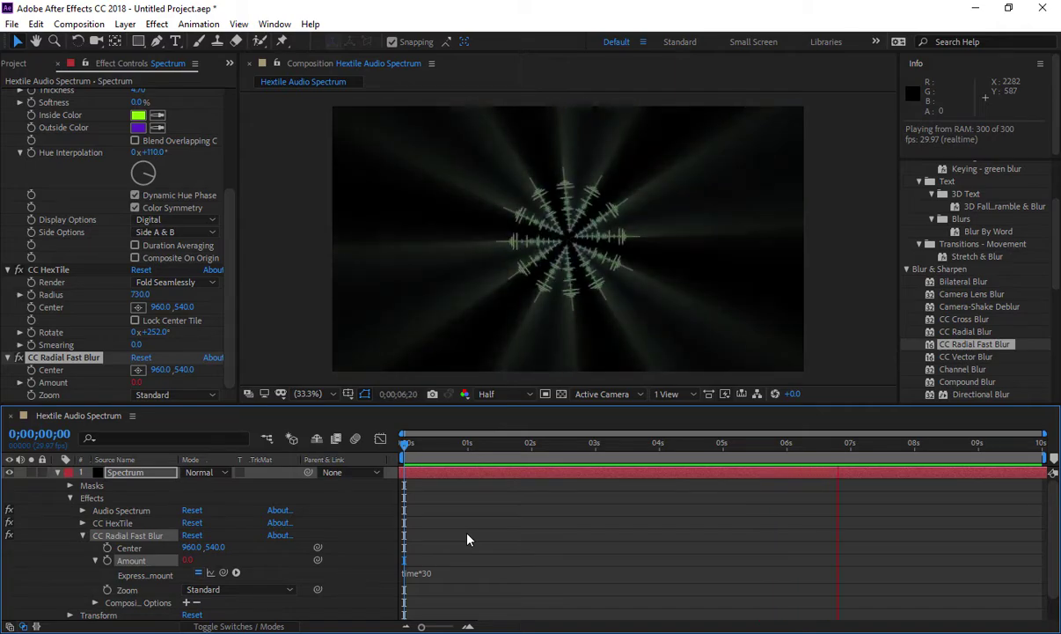
Step: Stop the preview, uncheck Dynamic Hue Phase on layers 1 and 2, and return the playhead to 0
key(space)
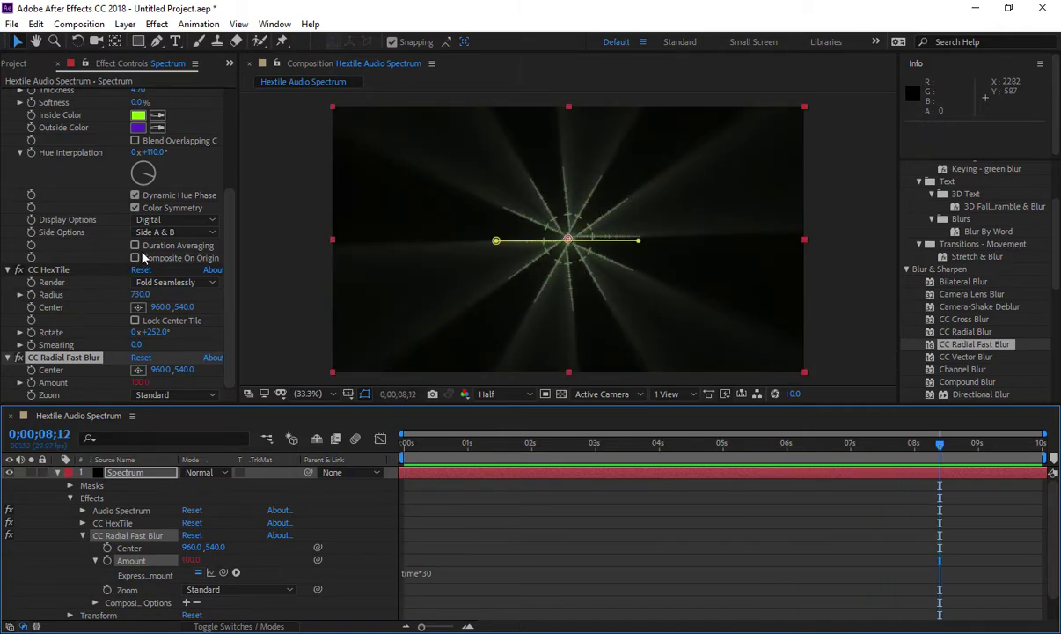
click(134, 196)
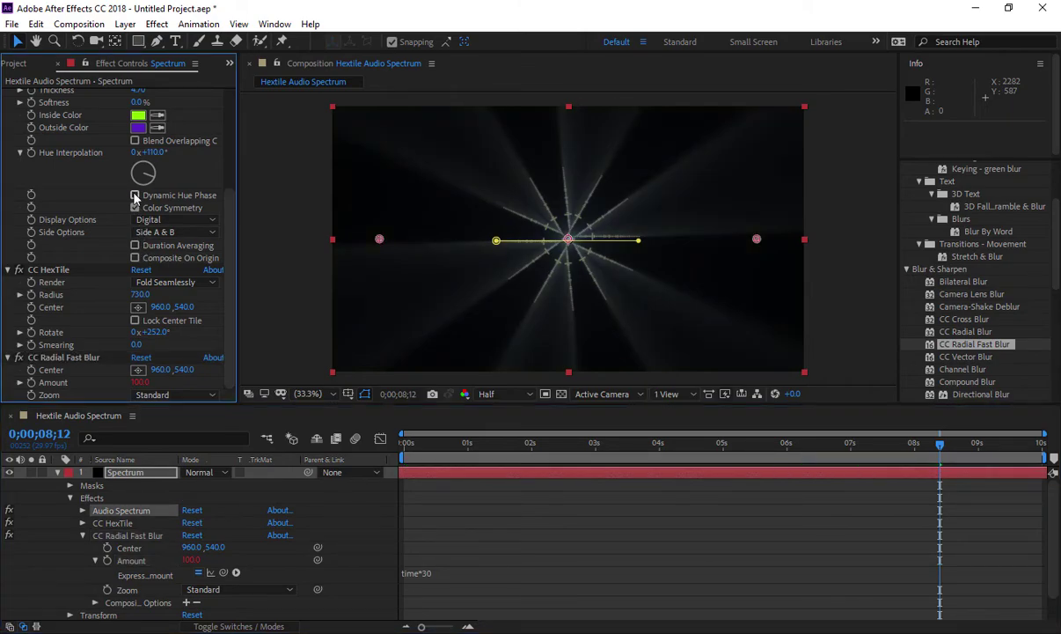
click(58, 473)
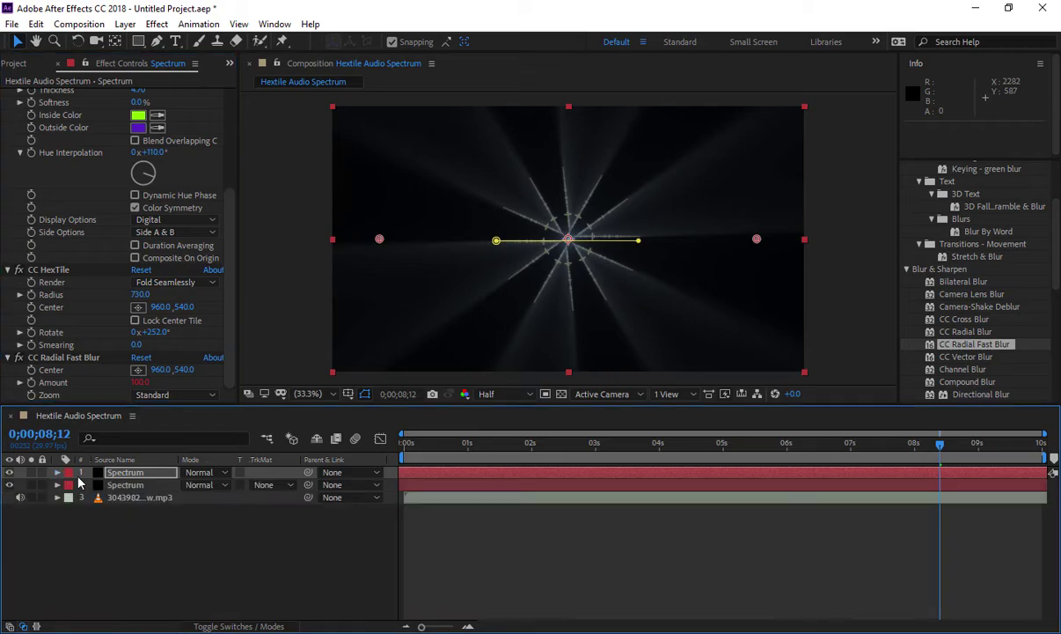
click(115, 483)
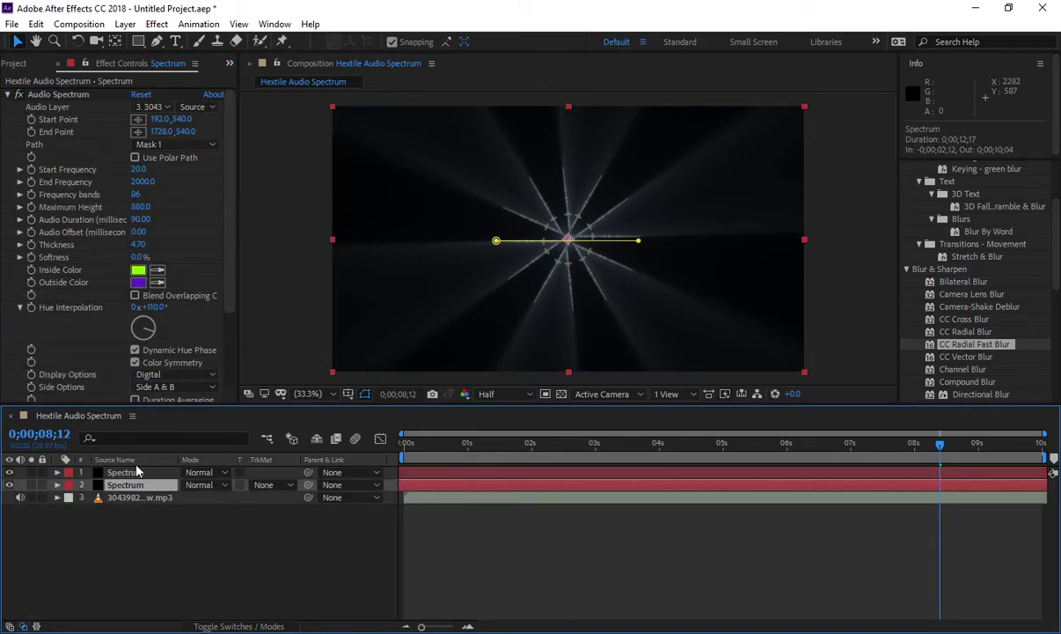
click(135, 351)
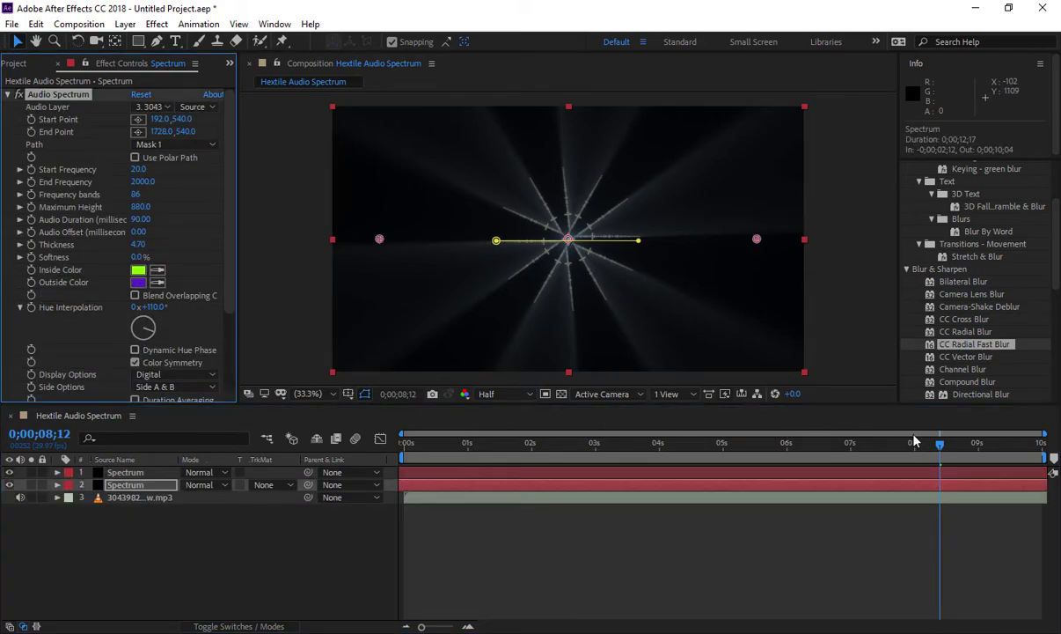
drag(902, 451, 400, 440)
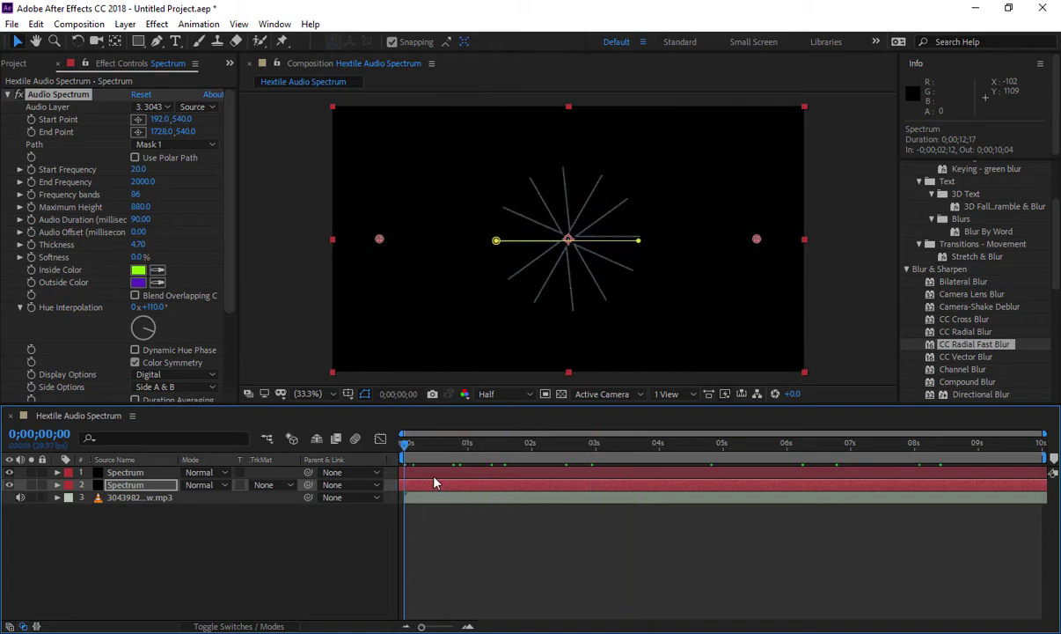
key(space)
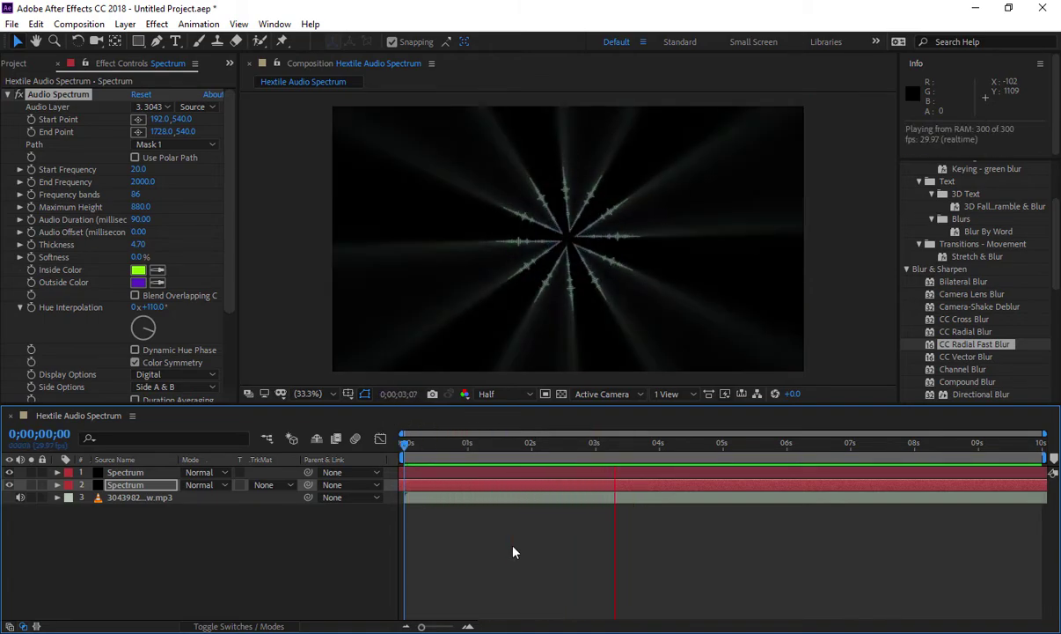
key(space)
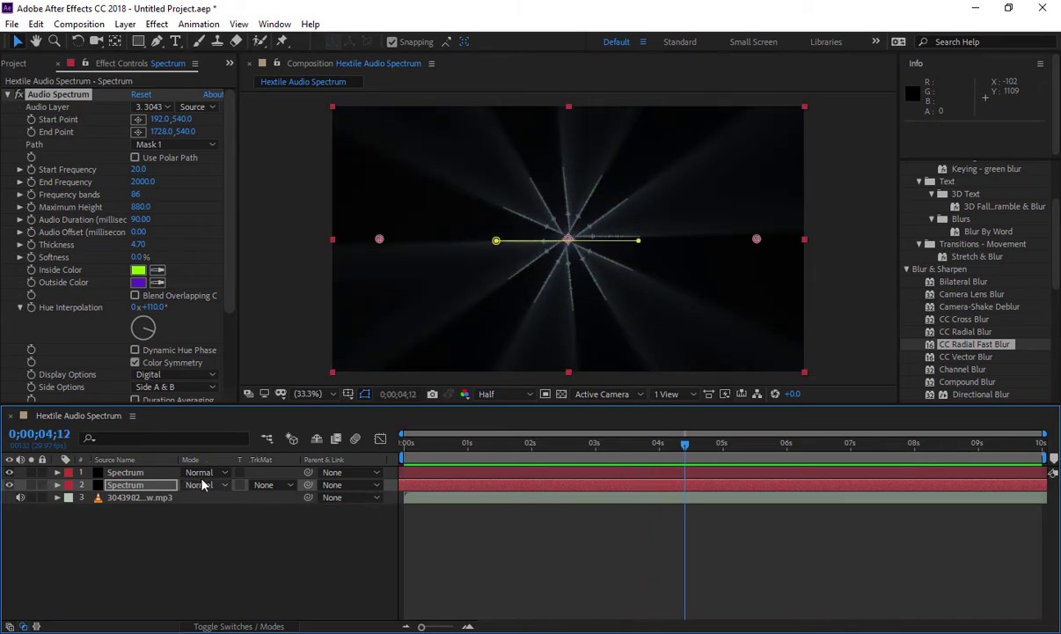
click(152, 474)
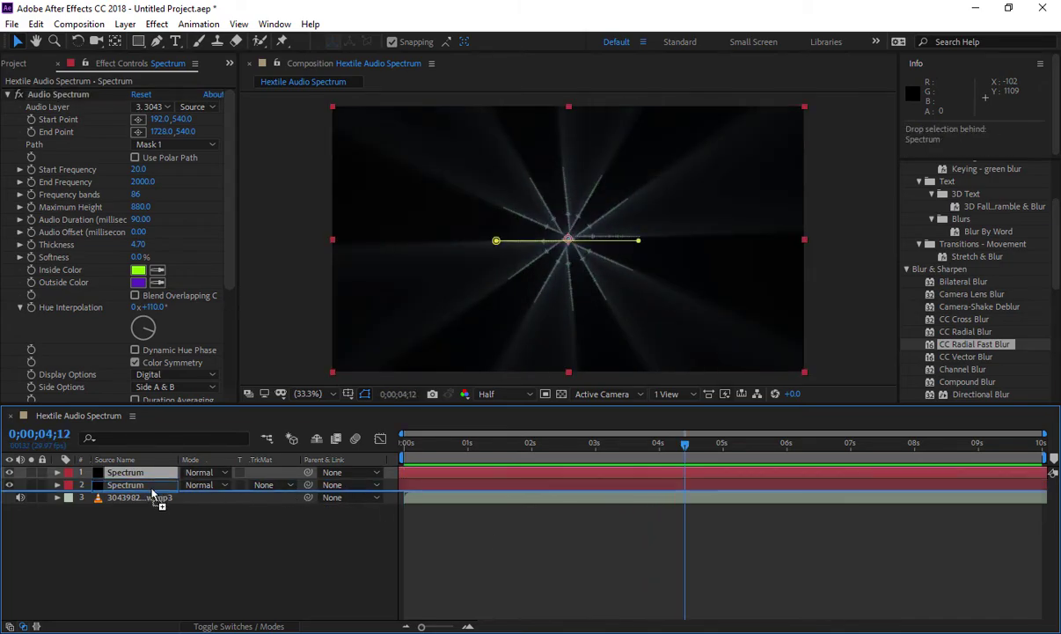
click(151, 485)
drag(685, 453, 408, 445)
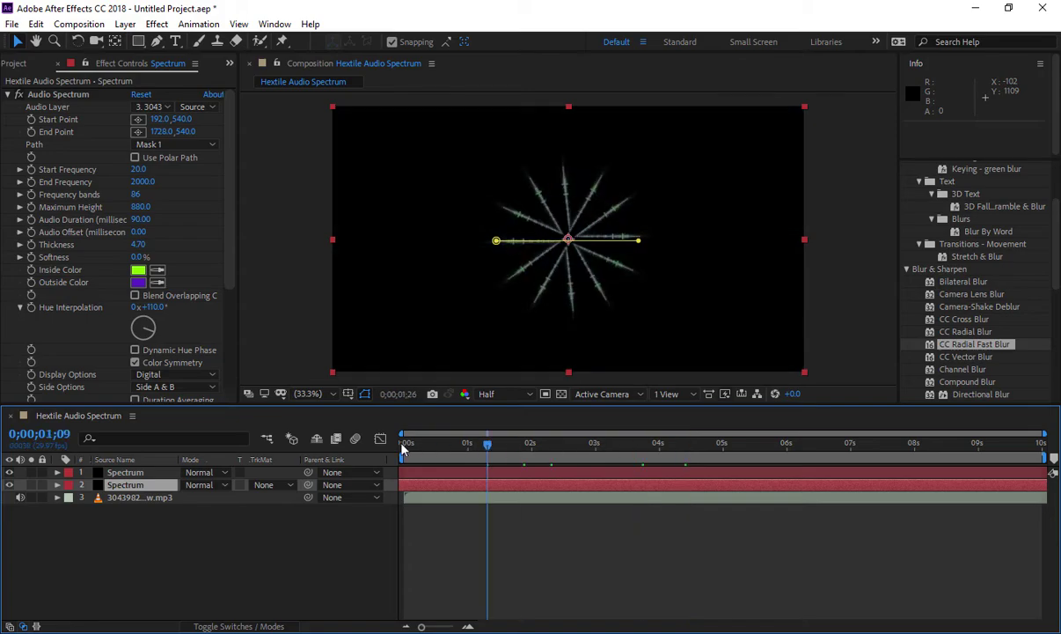
key(space)
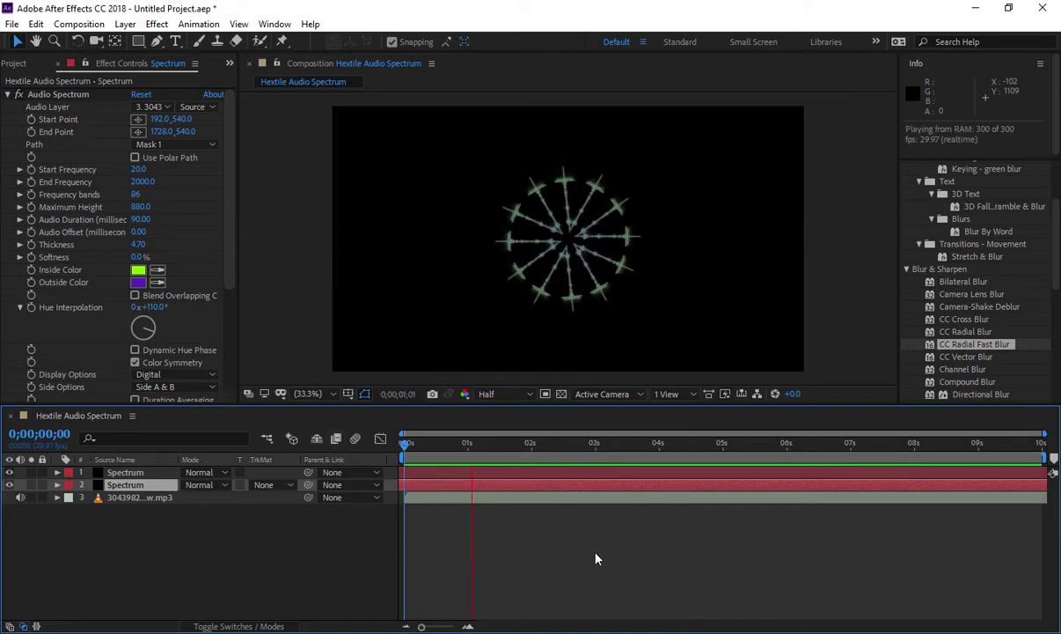